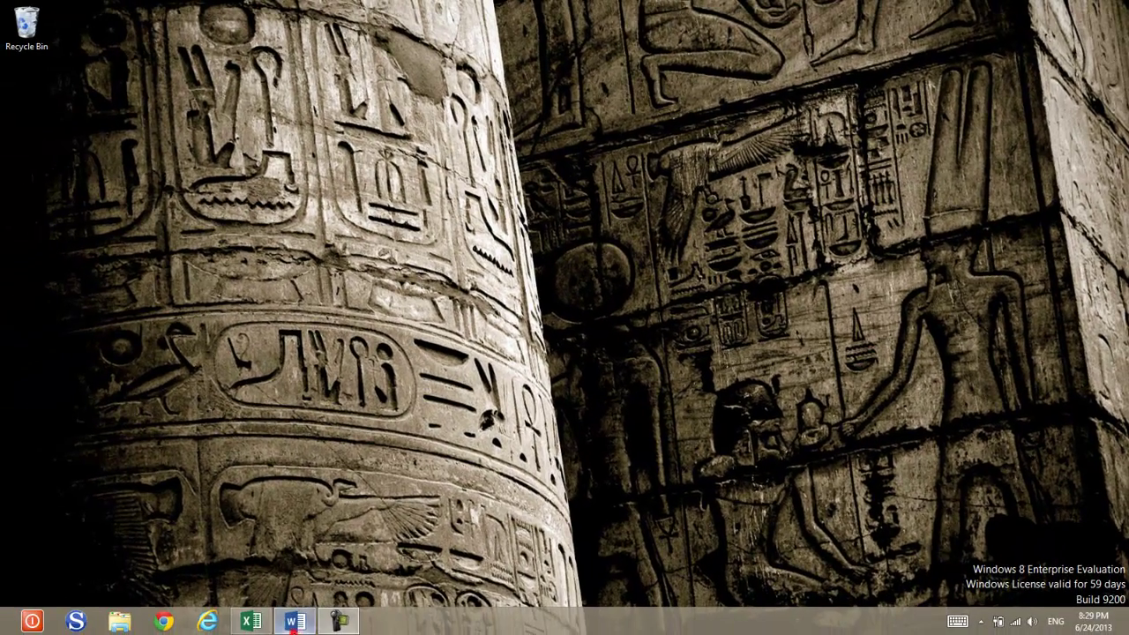
- Launch Microsoft Word from the taskbar to open the lab instructions
click(276, 626)
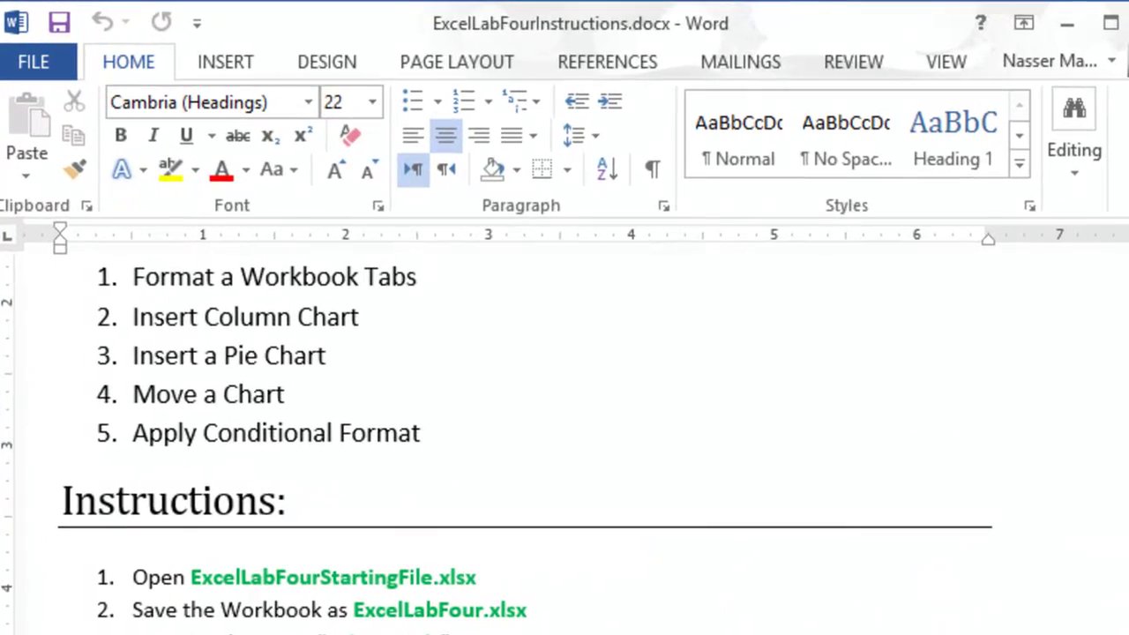
- Scroll through ExcelLabFourInstructions and bring up the ExcelLabFourStartingFile workbook in Excel
drag(1120, 458, 1119, 388)
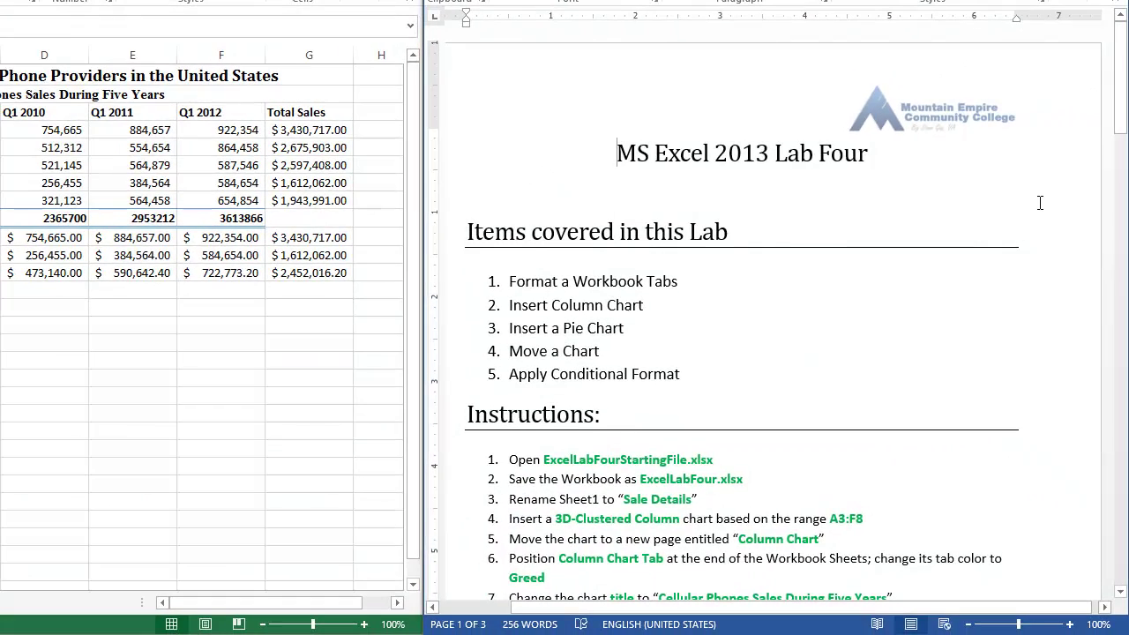
drag(1118, 78, 1120, 152)
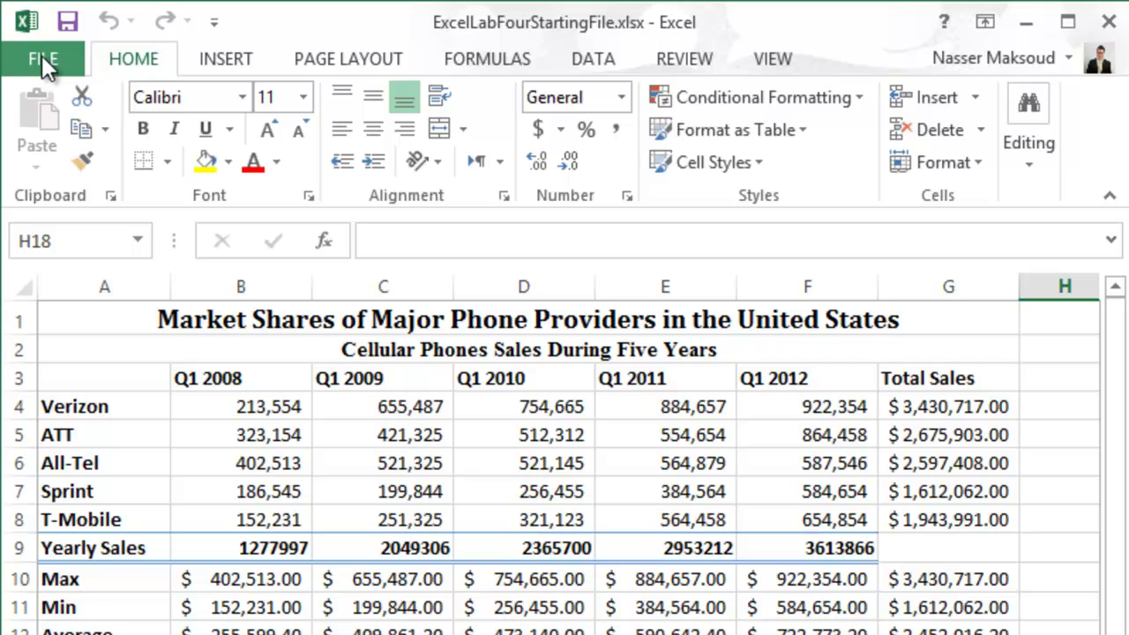
- Save the workbook as ExcelLabFour.xlsx, trimming StartingFile from the name
click(41, 55)
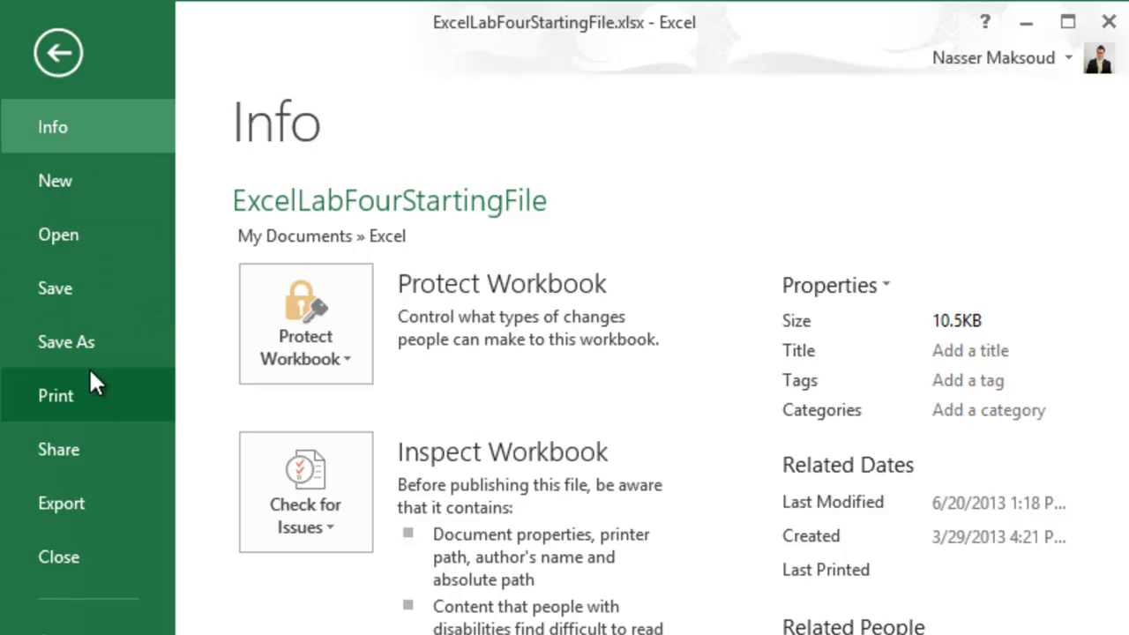
click(87, 339)
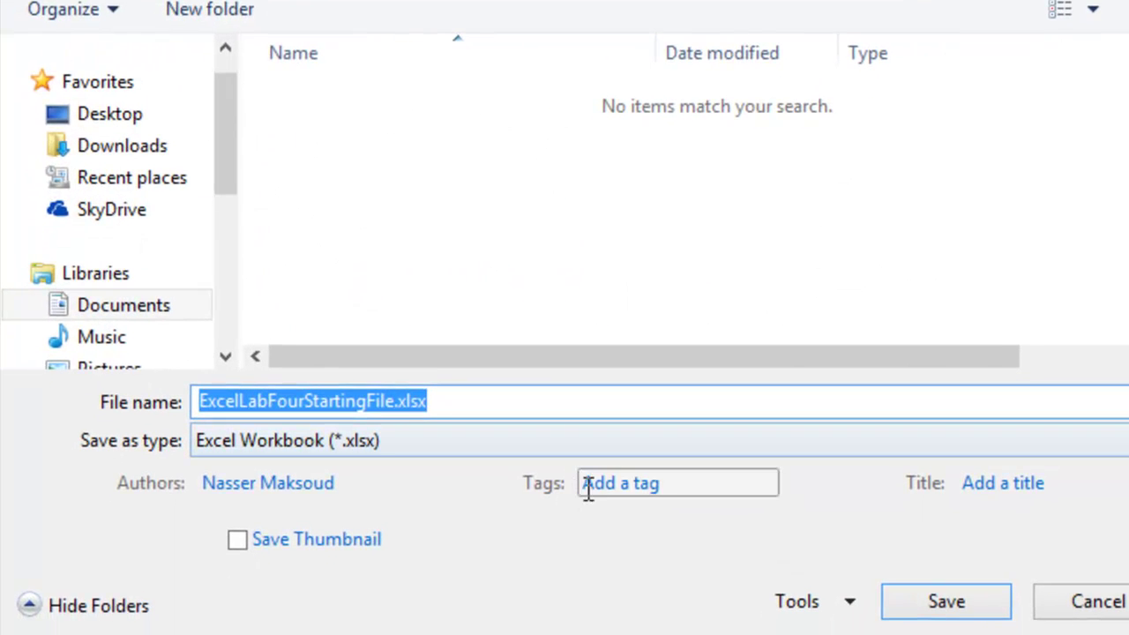
click(391, 401)
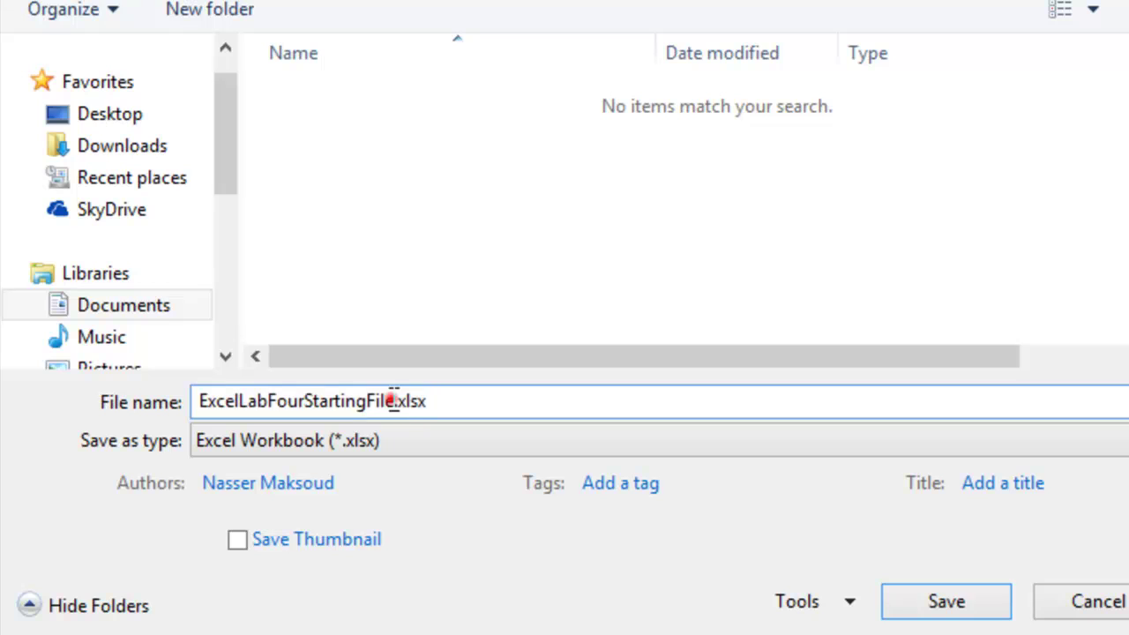
key(BackSpace)
key(BackSpace)
key(BackSpace)
key(BackSpace)
key(BackSpace)
key(BackSpace)
key(BackSpace)
key(BackSpace)
key(BackSpace)
key(BackSpace)
key(BackSpace)
key(BackSpace)
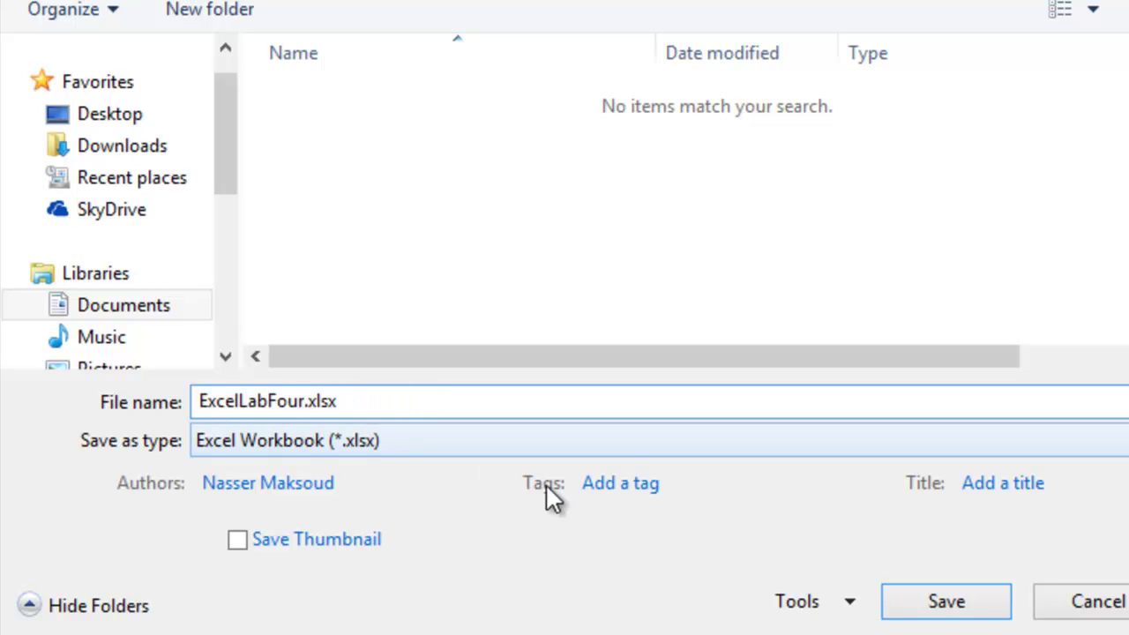
click(914, 596)
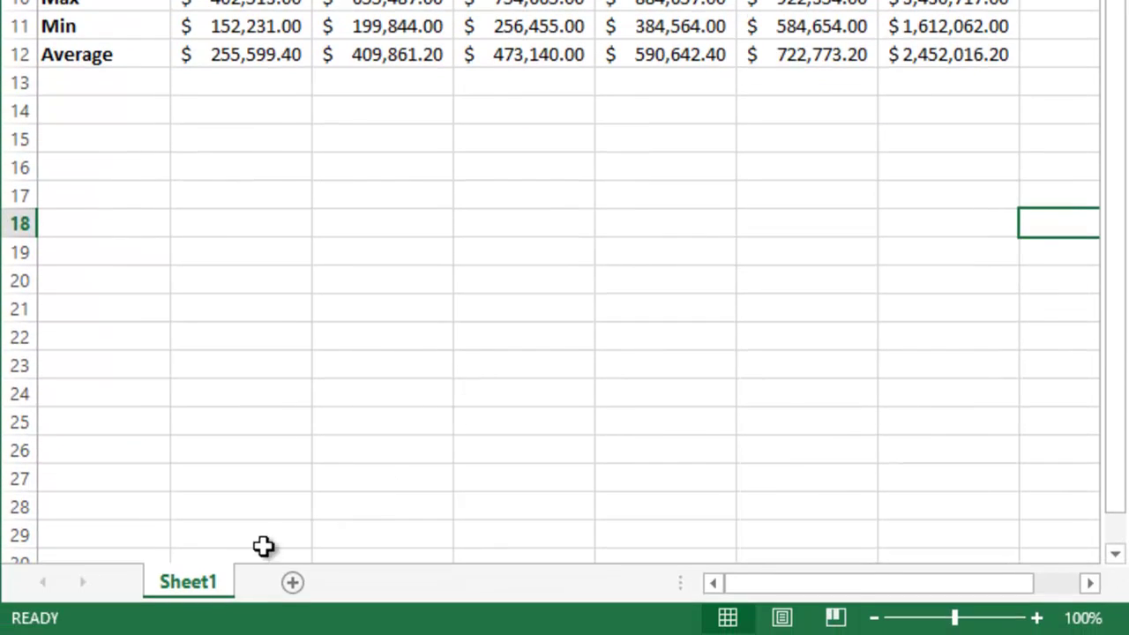
- Rename the Sheet1 tab to 'Sales Details'
right_click(202, 593)
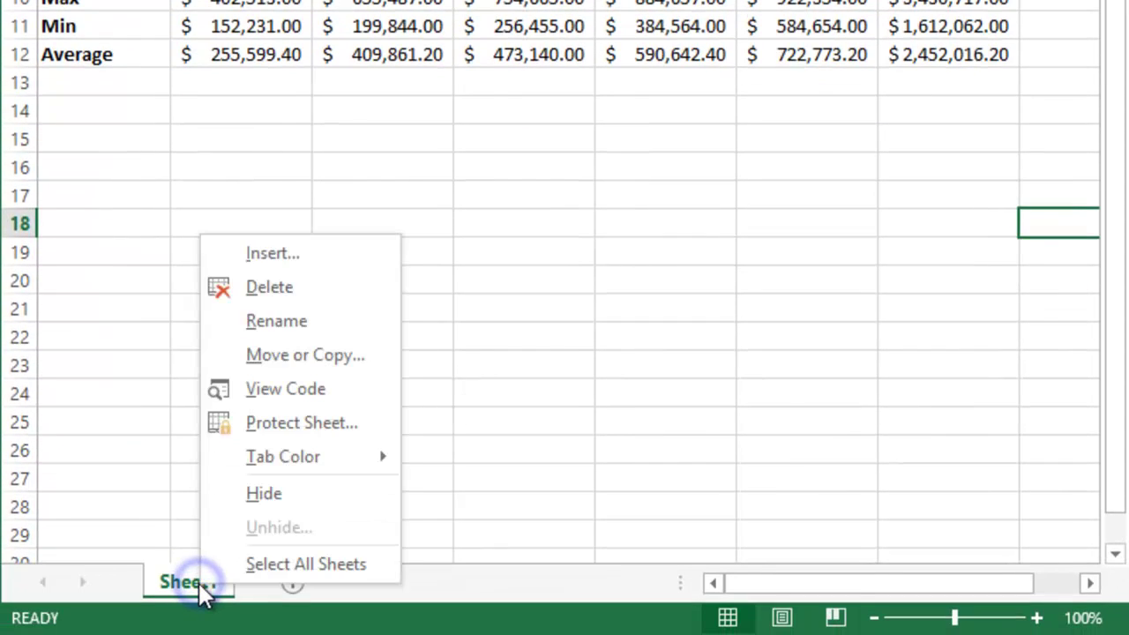
click(288, 325)
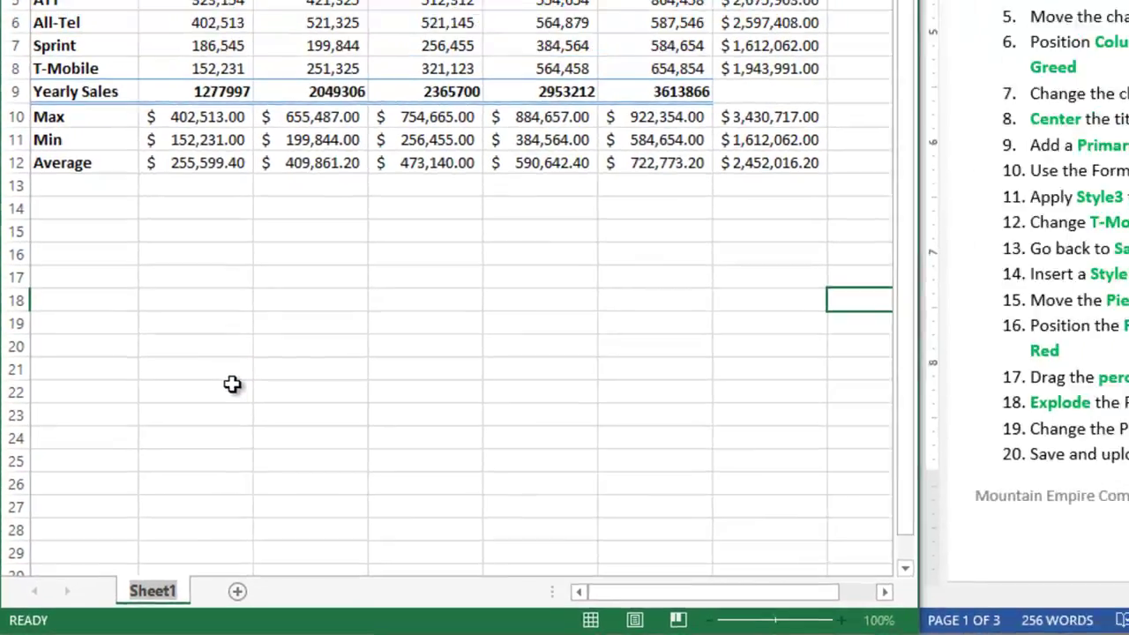
text(Sales)
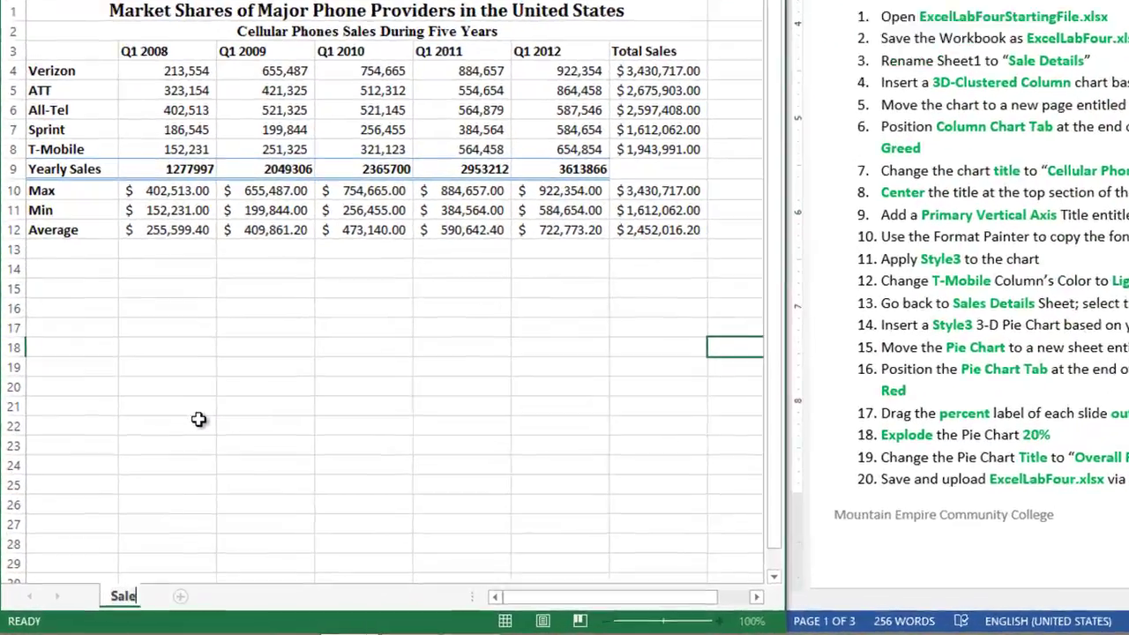
text( Details)
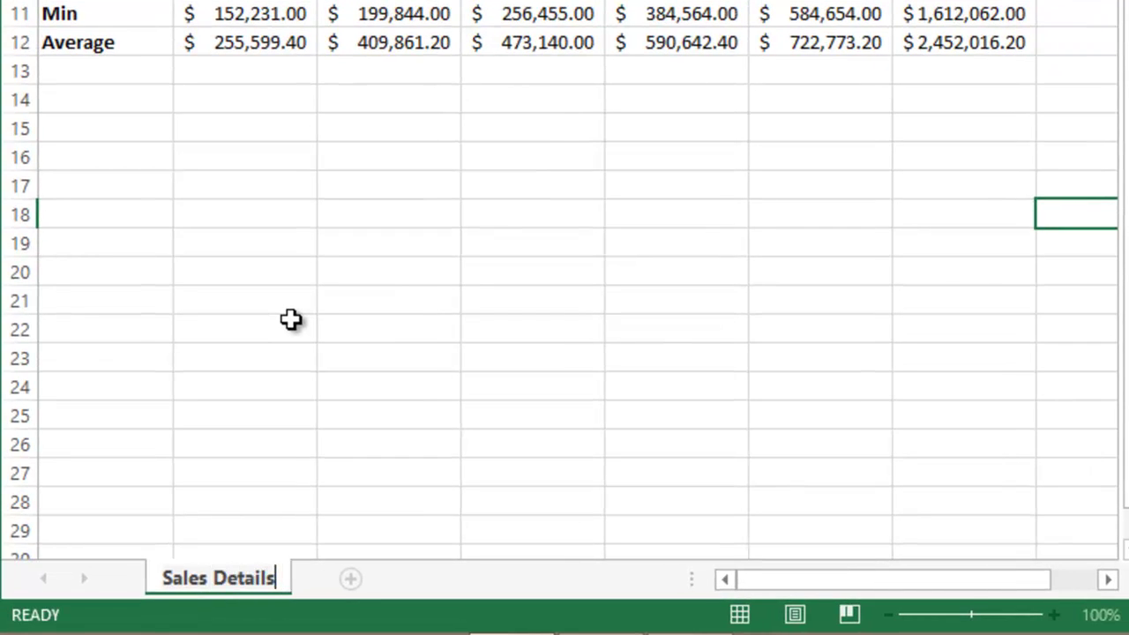
key(Return)
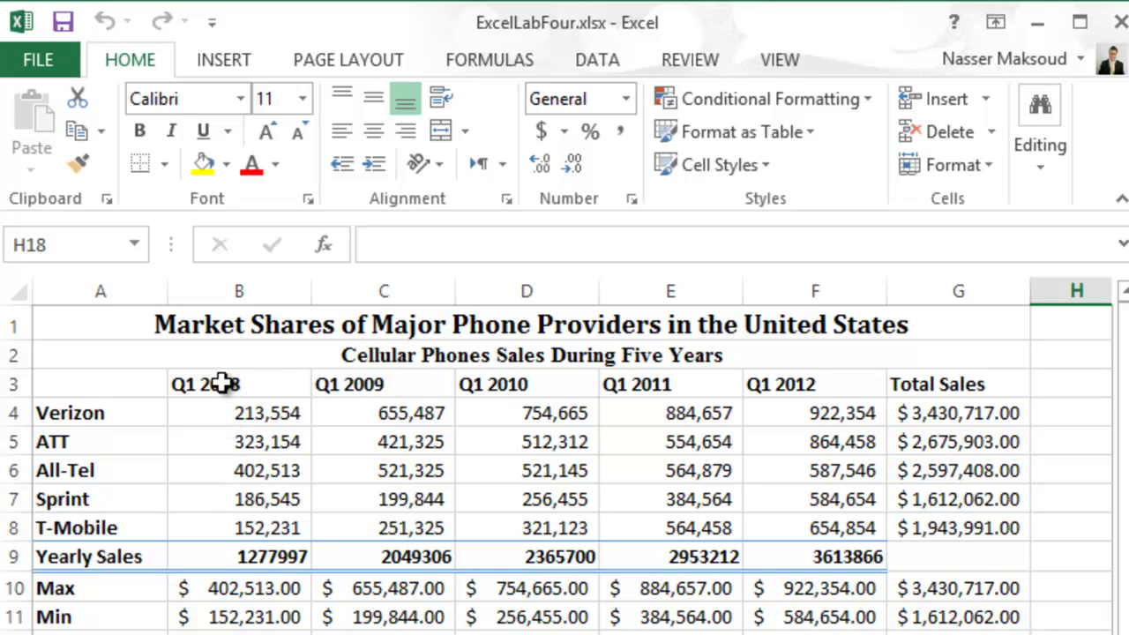
- Insert a 3-D clustered column chart of the provider sales data in A3:F8
click(91, 386)
drag(92, 386, 840, 527)
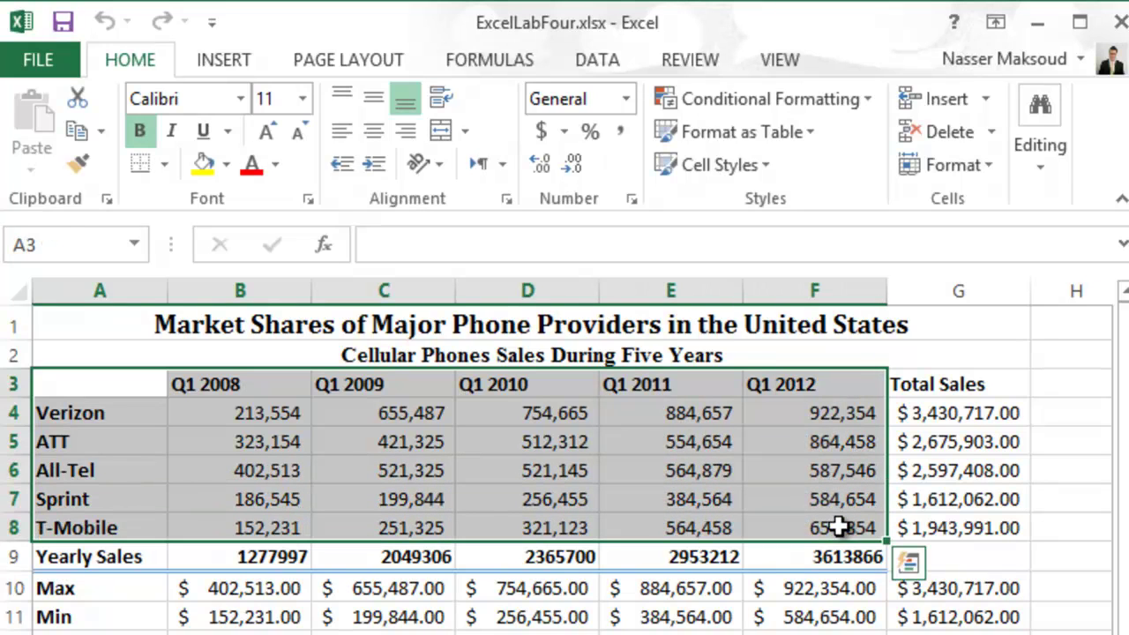
click(234, 66)
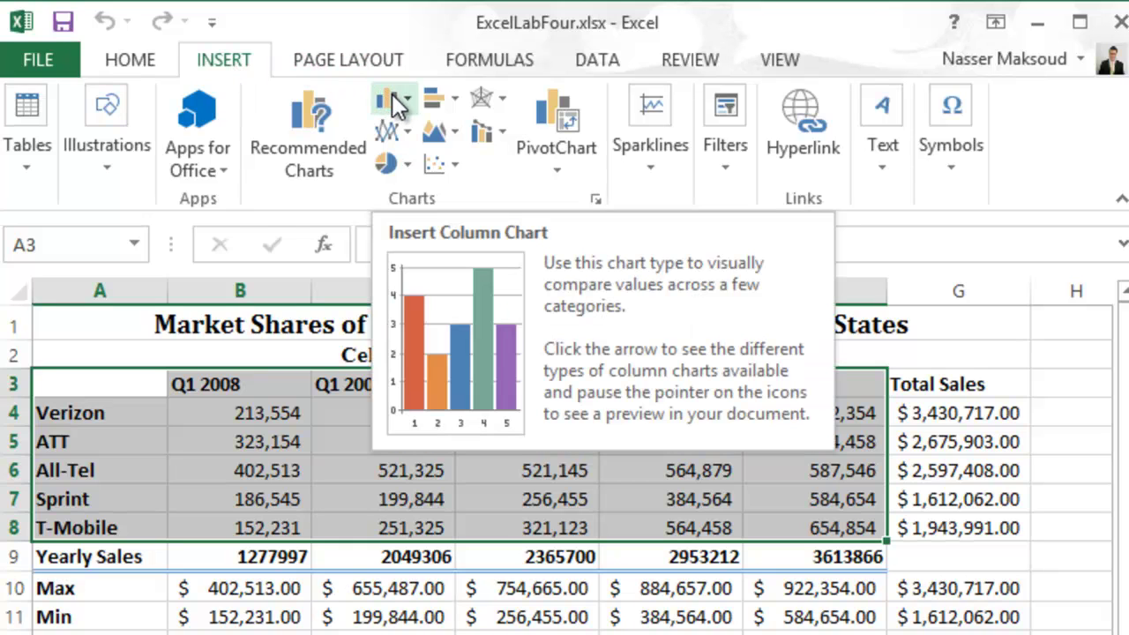
click(403, 98)
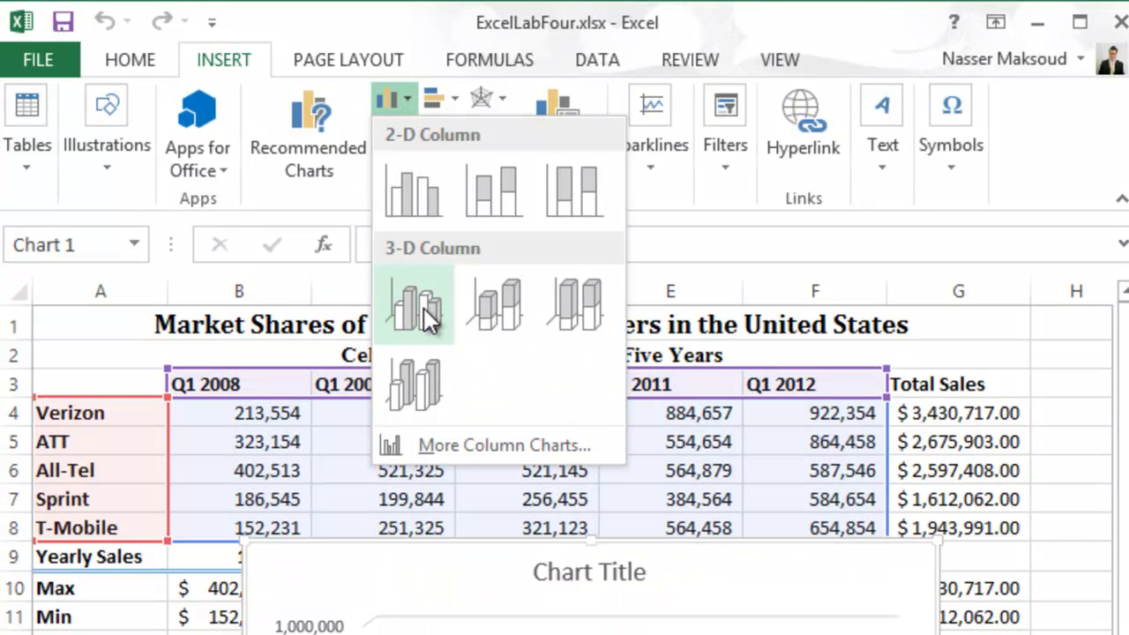
click(423, 307)
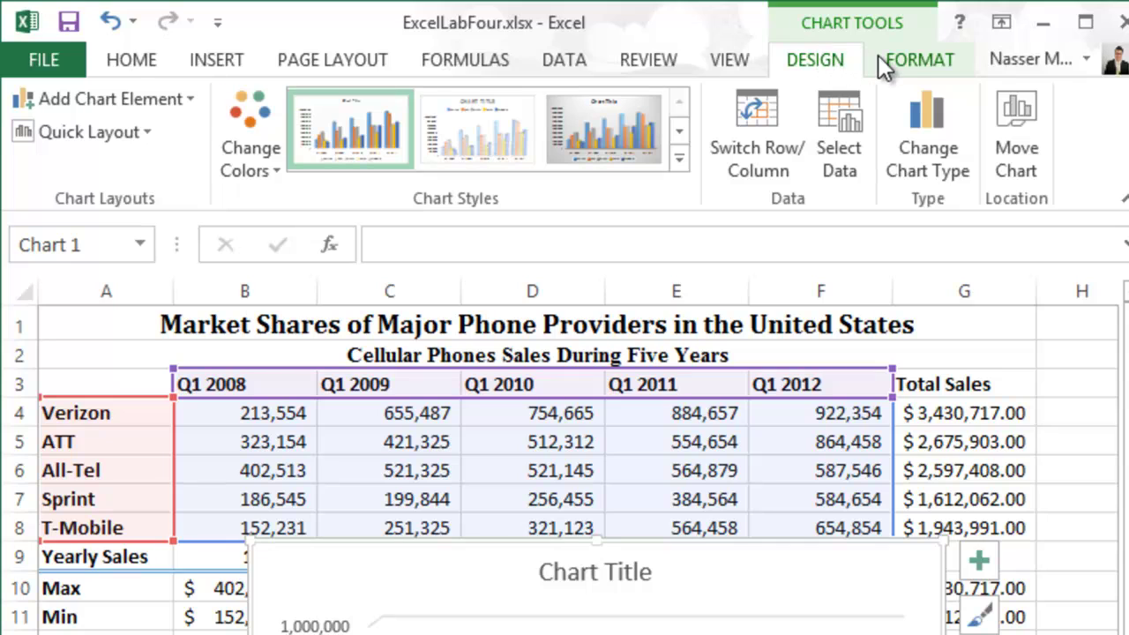
- Move the chart onto a new chart sheet named 'Column Chart'
click(1018, 119)
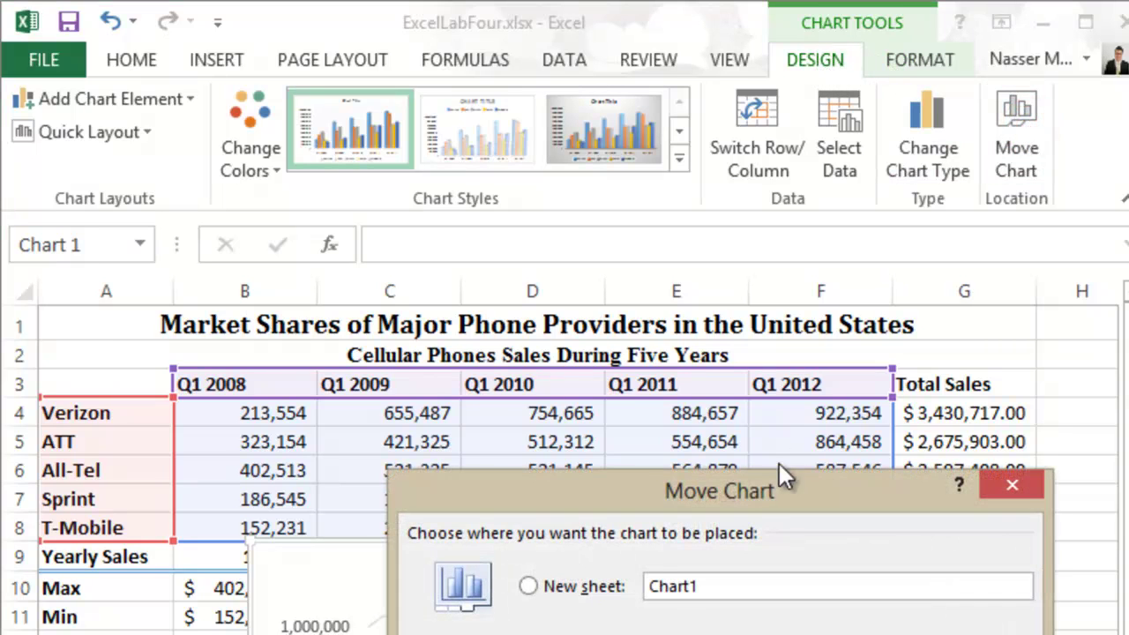
click(528, 585)
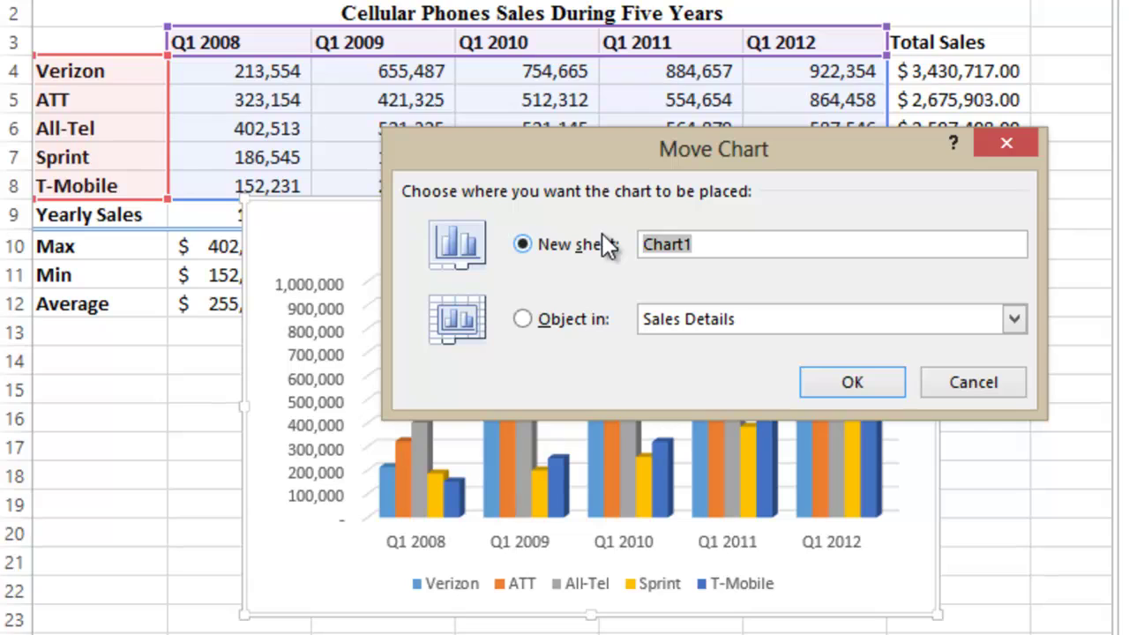
text(Column )
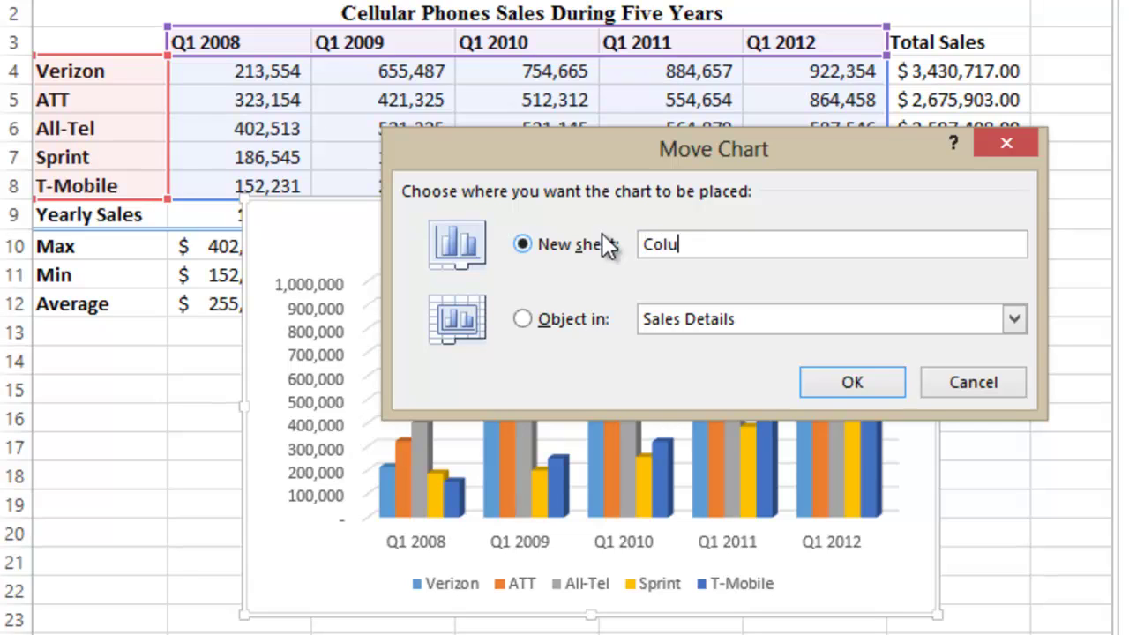
text(Chart)
click(845, 374)
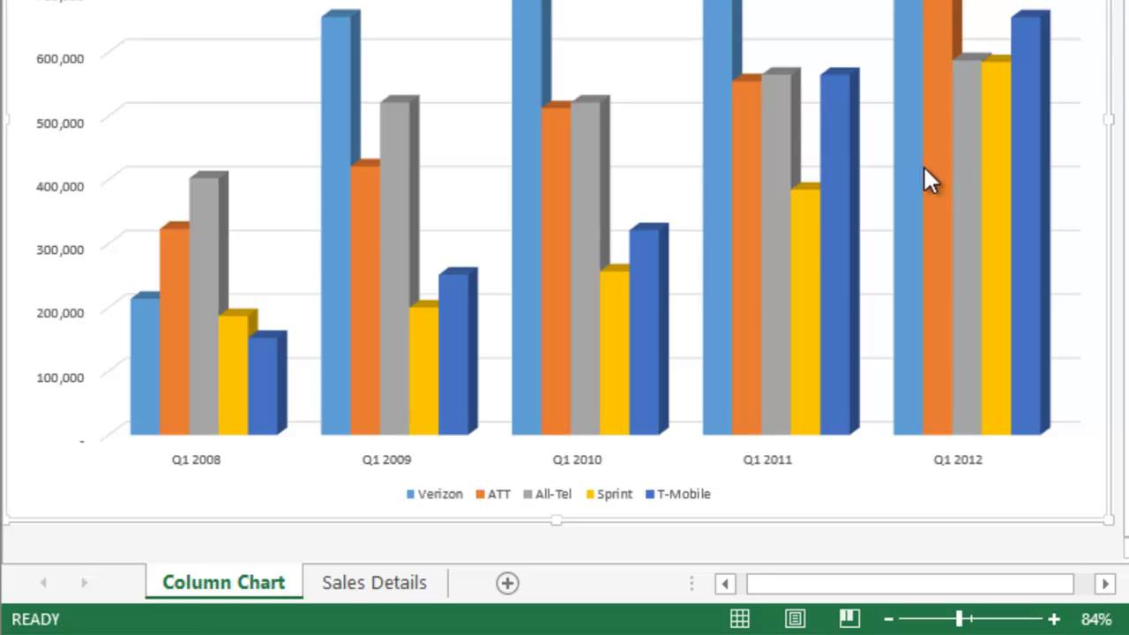
- Reorder the Column Chart tab so it follows Sales Details at the workbook's end
click(218, 589)
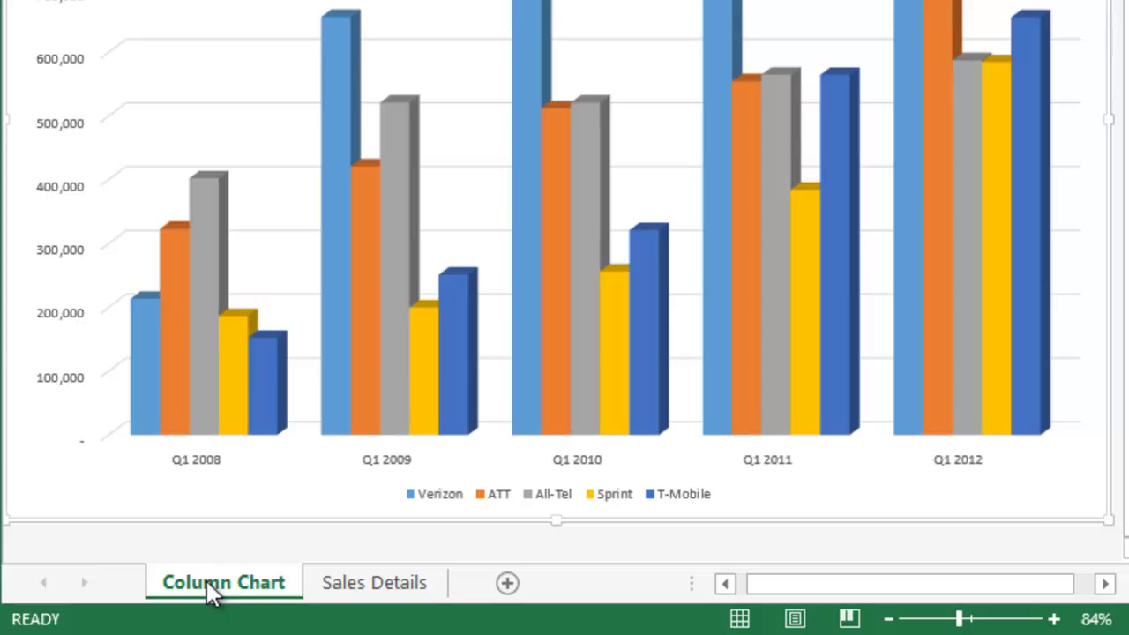
click(209, 581)
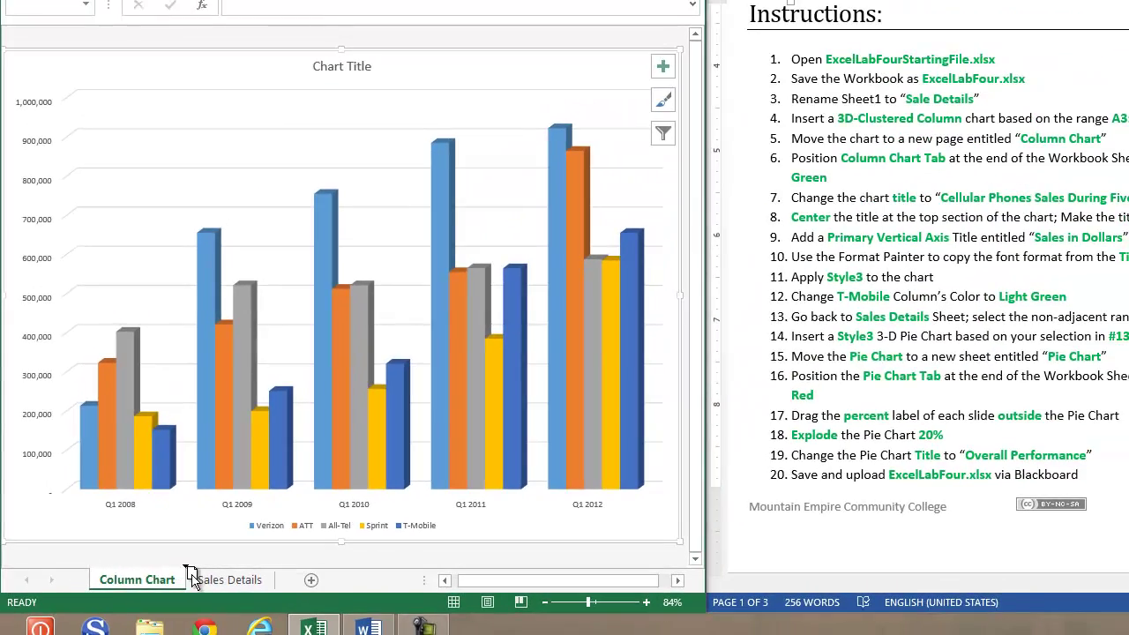
drag(191, 575, 213, 576)
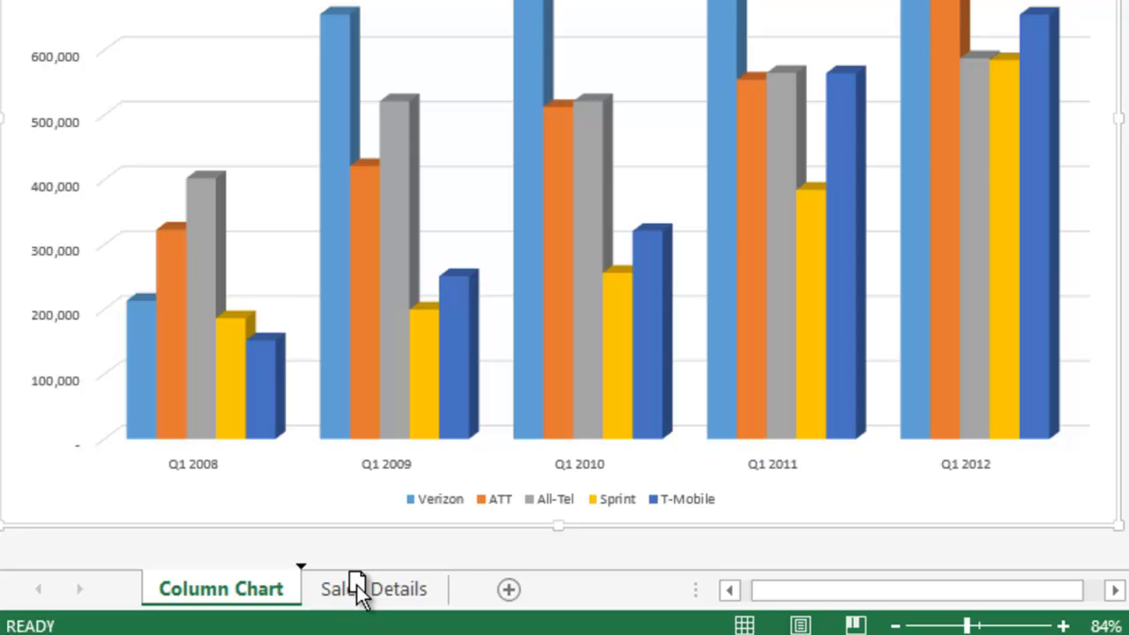
drag(356, 584, 464, 588)
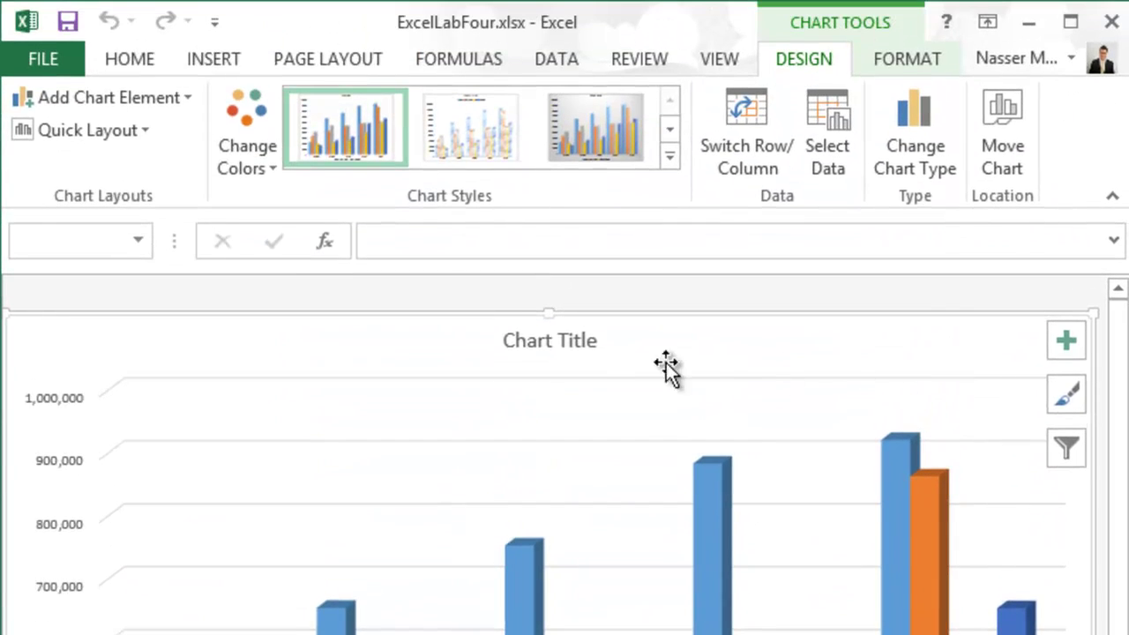
- Retitle the column chart 'Cellular Phones Sales During Five Years', correcting the Five typo
click(565, 338)
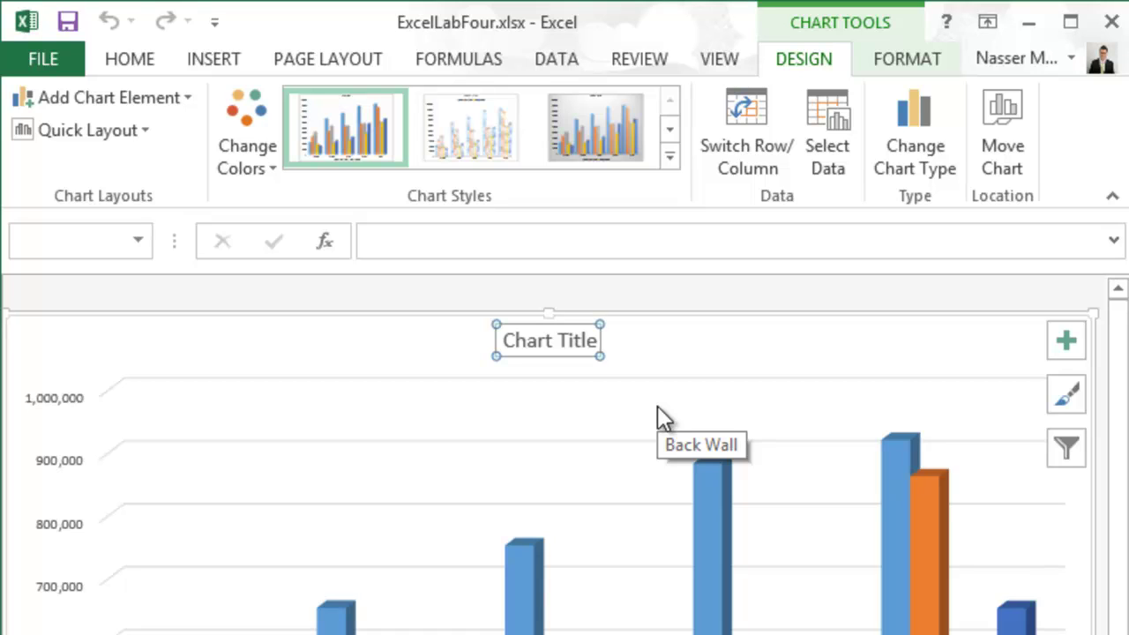
text(C)
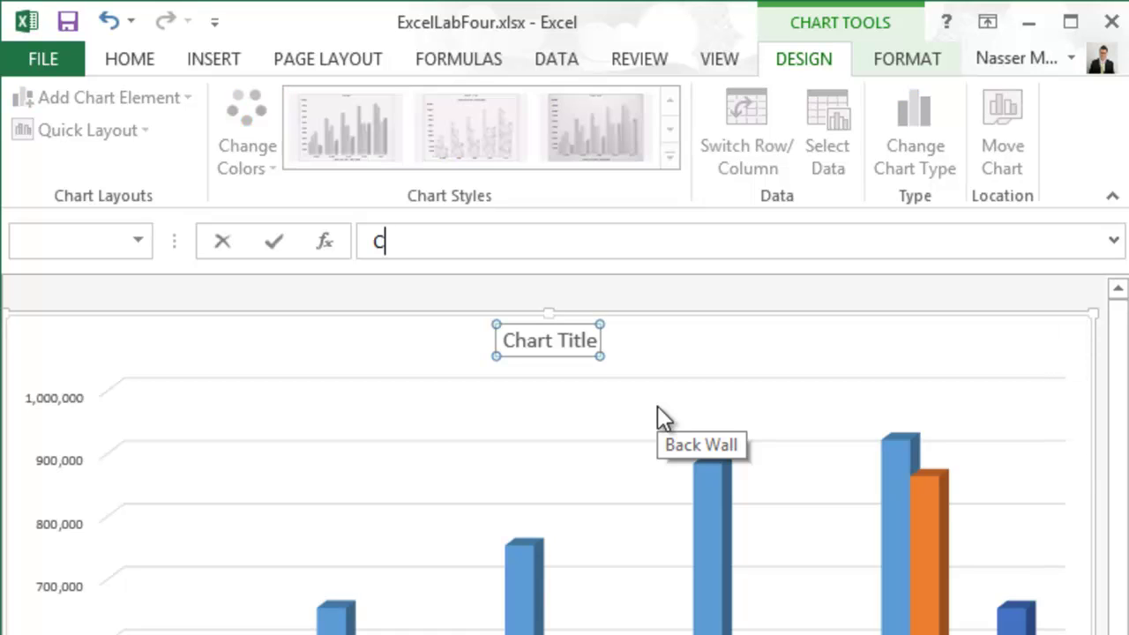
text(ellular)
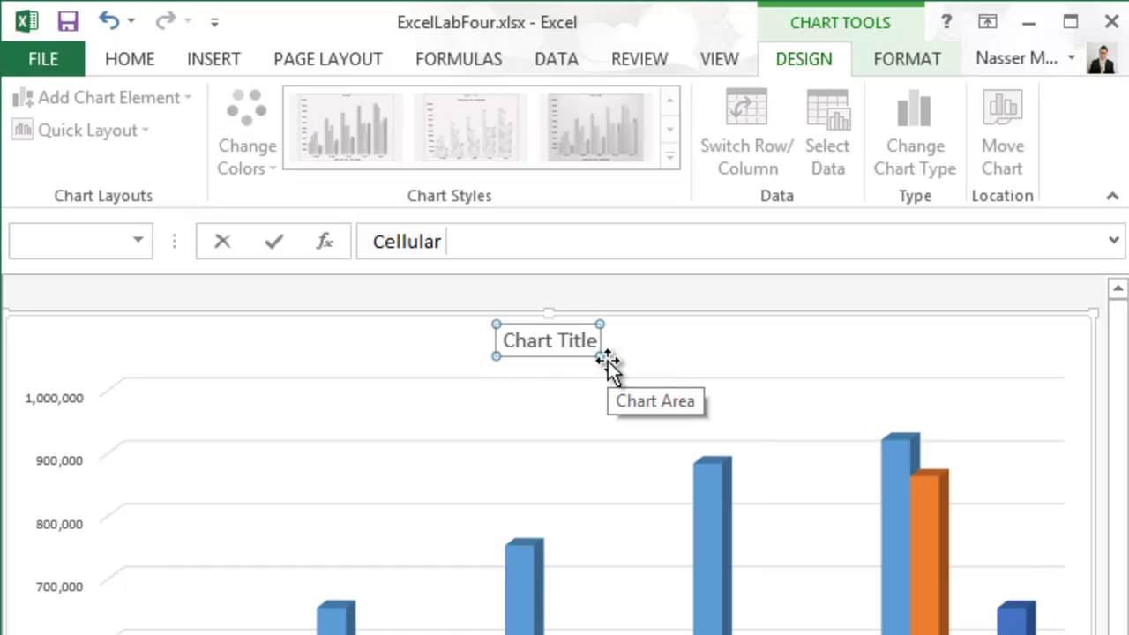
text(Phones )
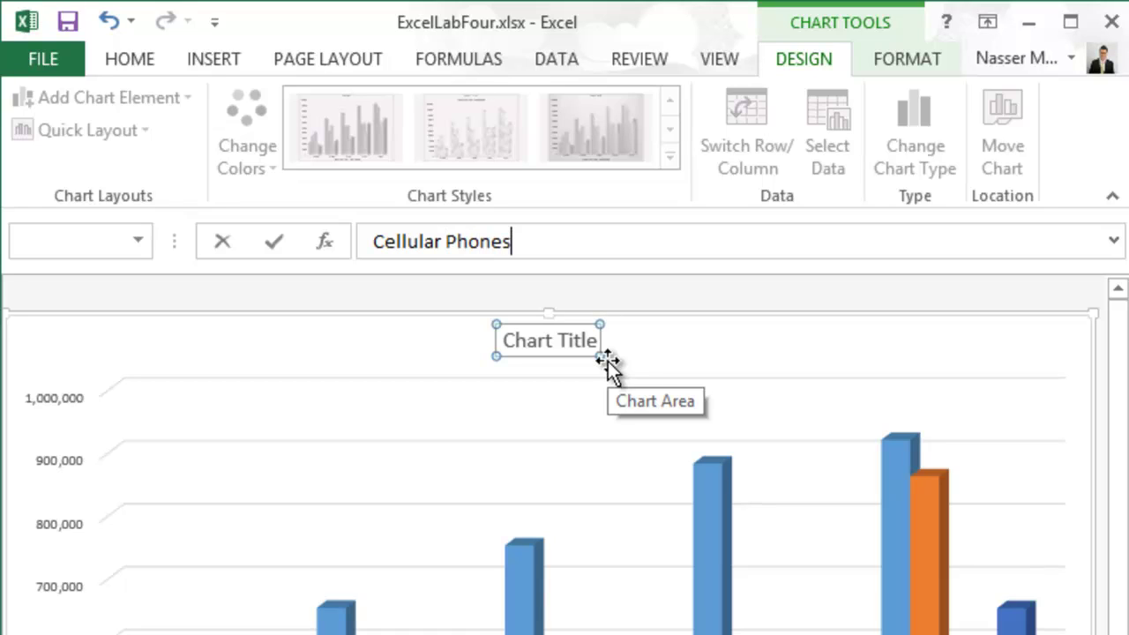
text(Sales During)
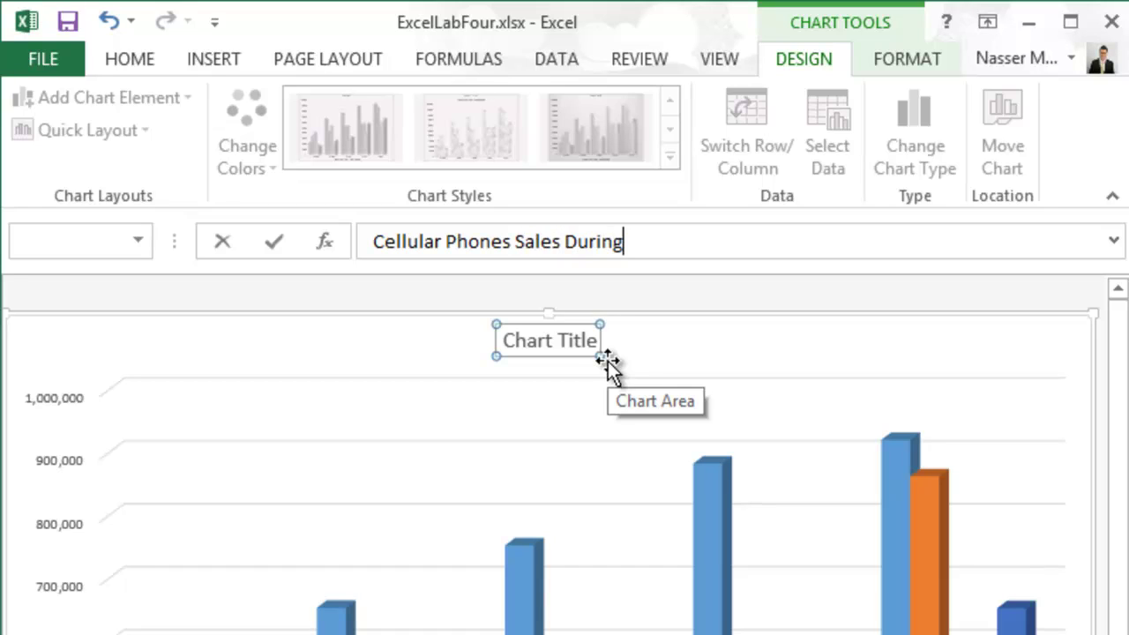
text( Five Years)
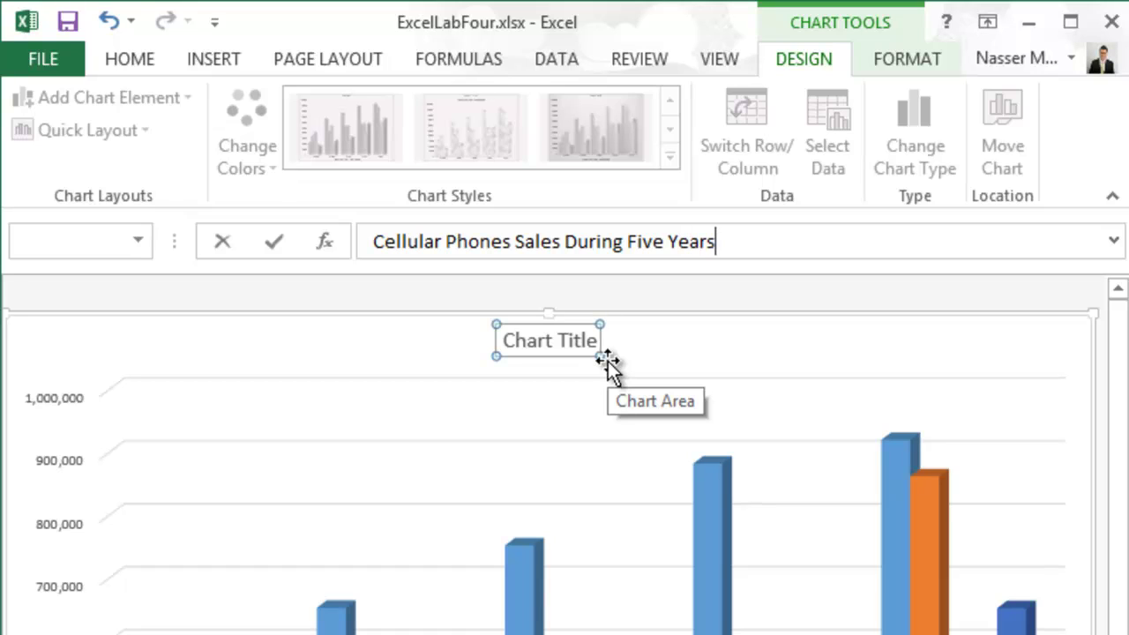
key(Return)
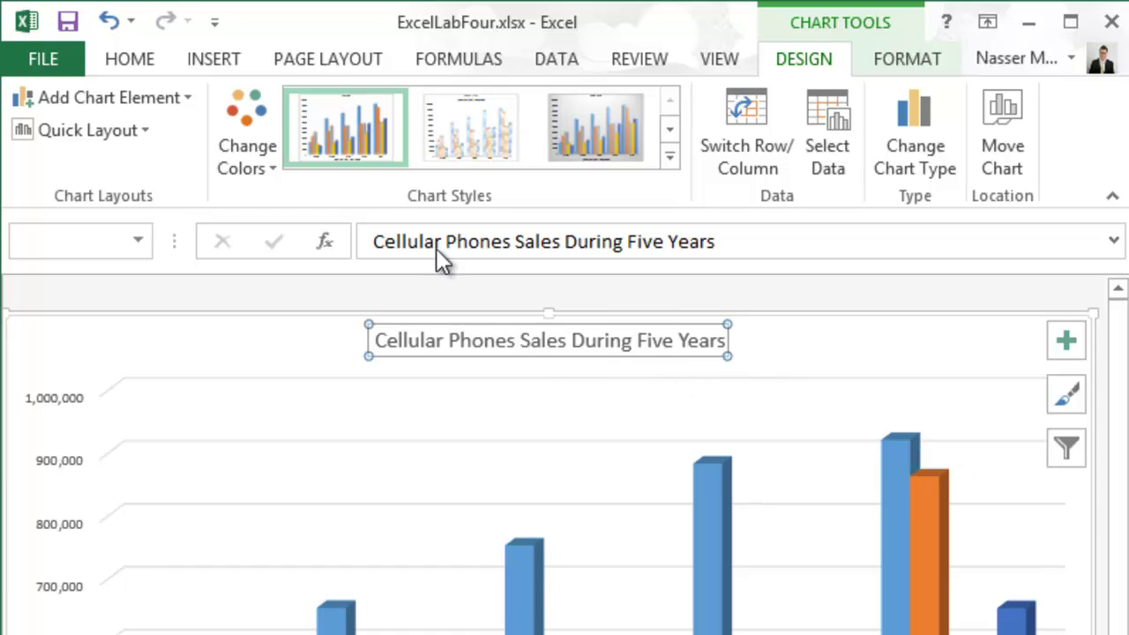
- Format the chart title in bold at 16 pt font size
click(133, 59)
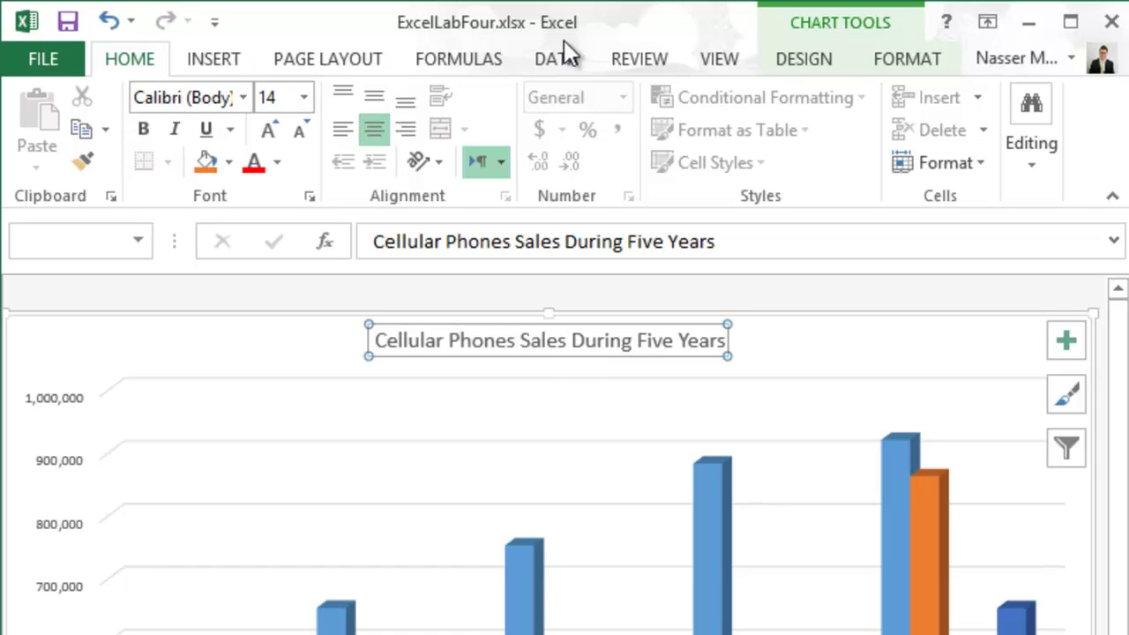
click(778, 58)
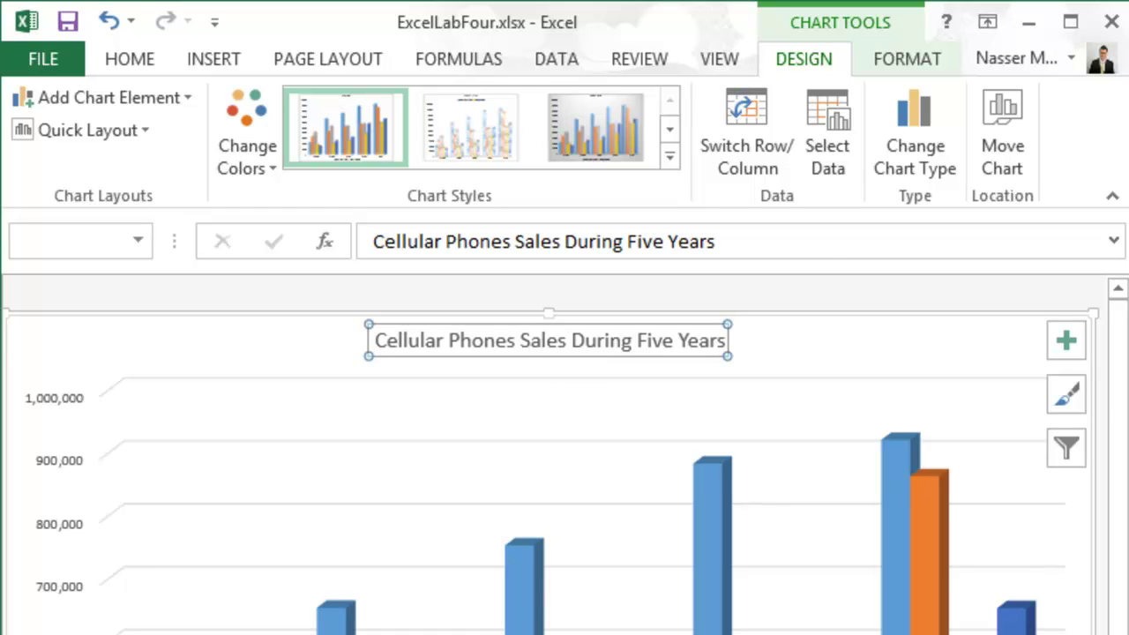
click(145, 62)
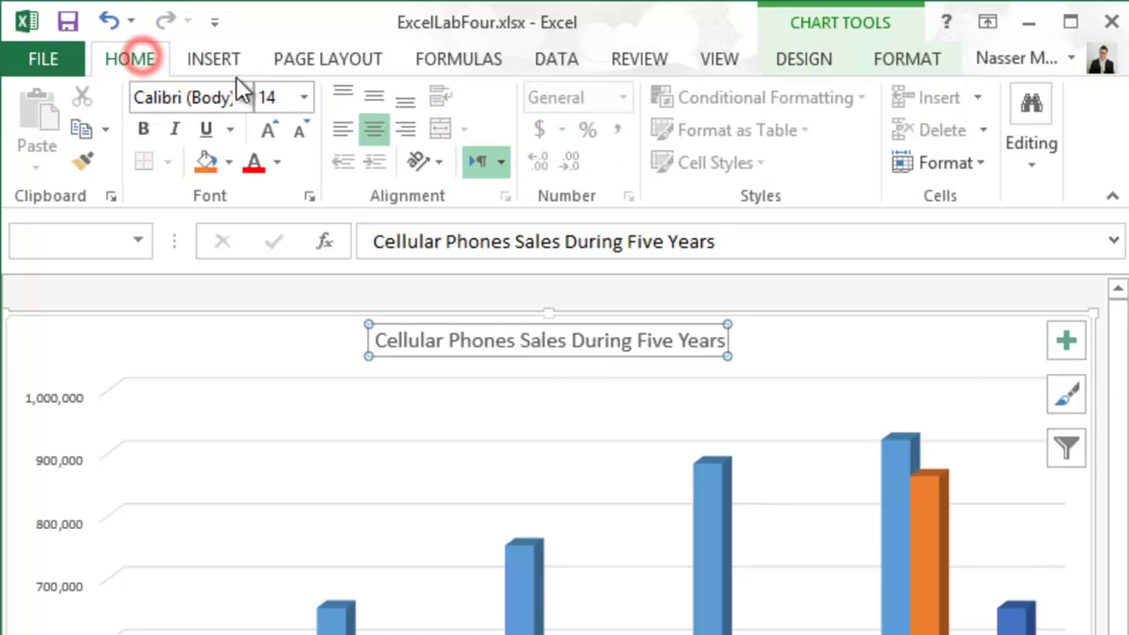
click(145, 128)
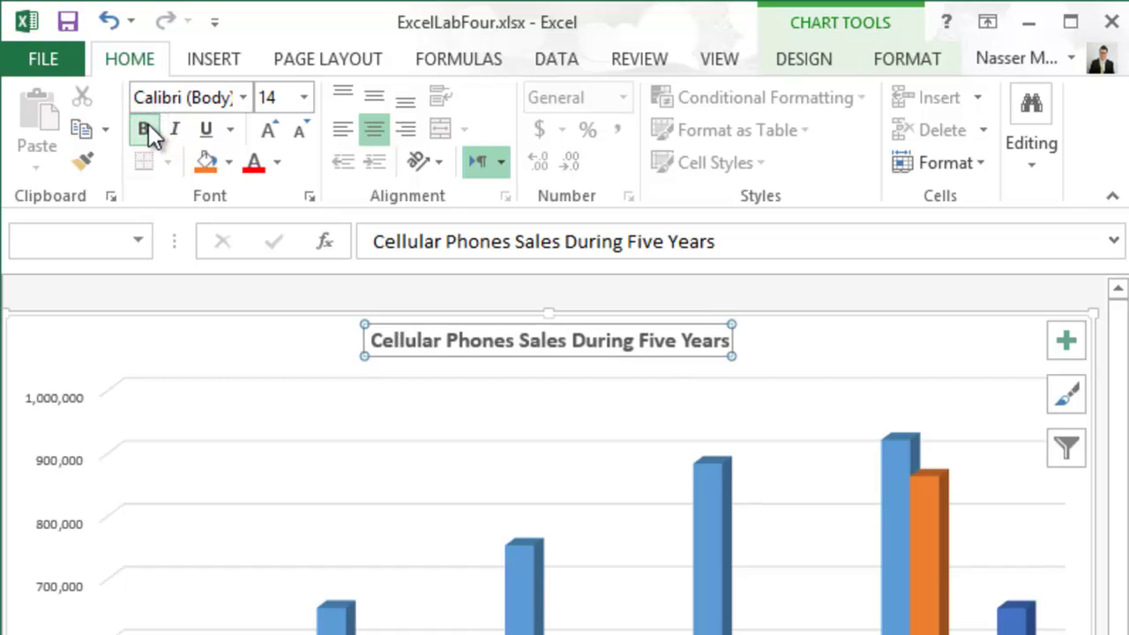
click(301, 96)
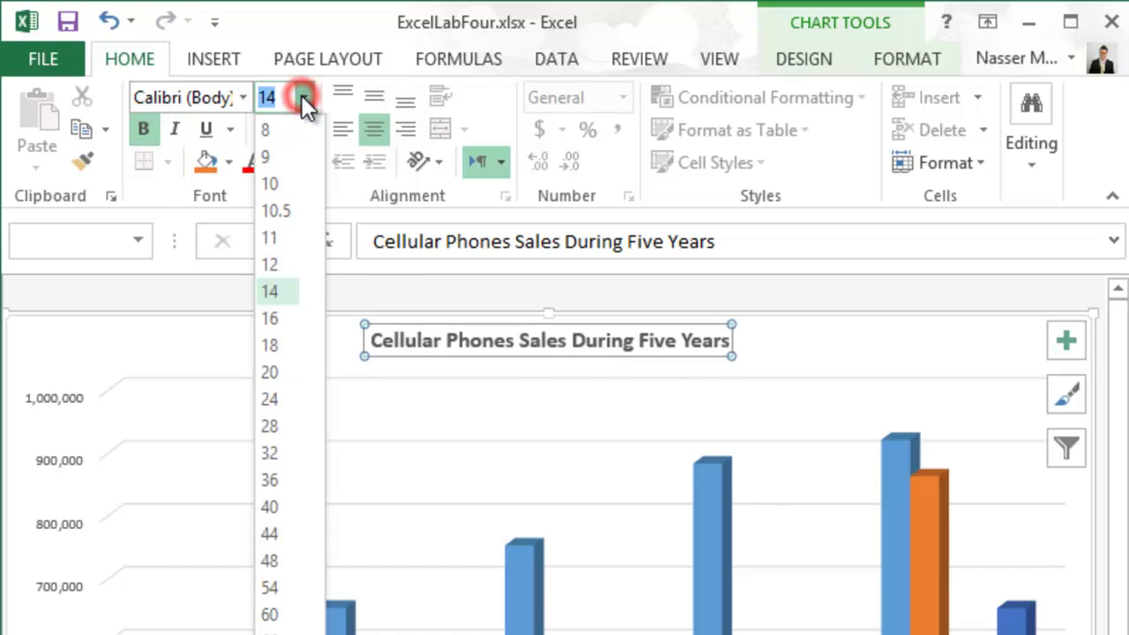
click(281, 316)
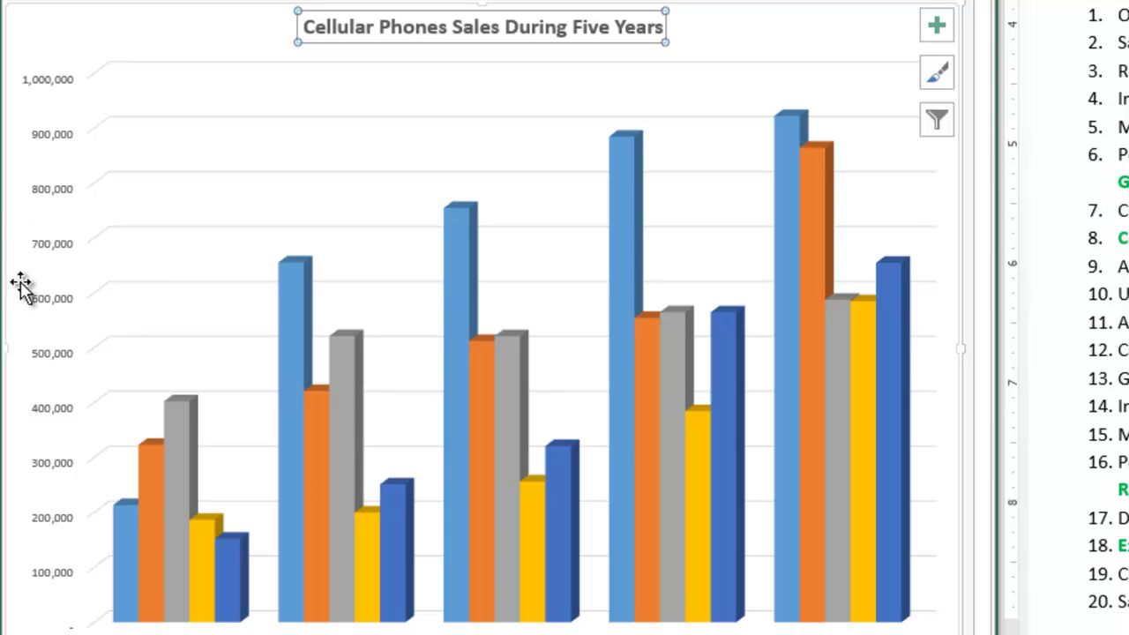
- Add a Primary Vertical axis title from Chart Elements > Axis Titles
click(940, 25)
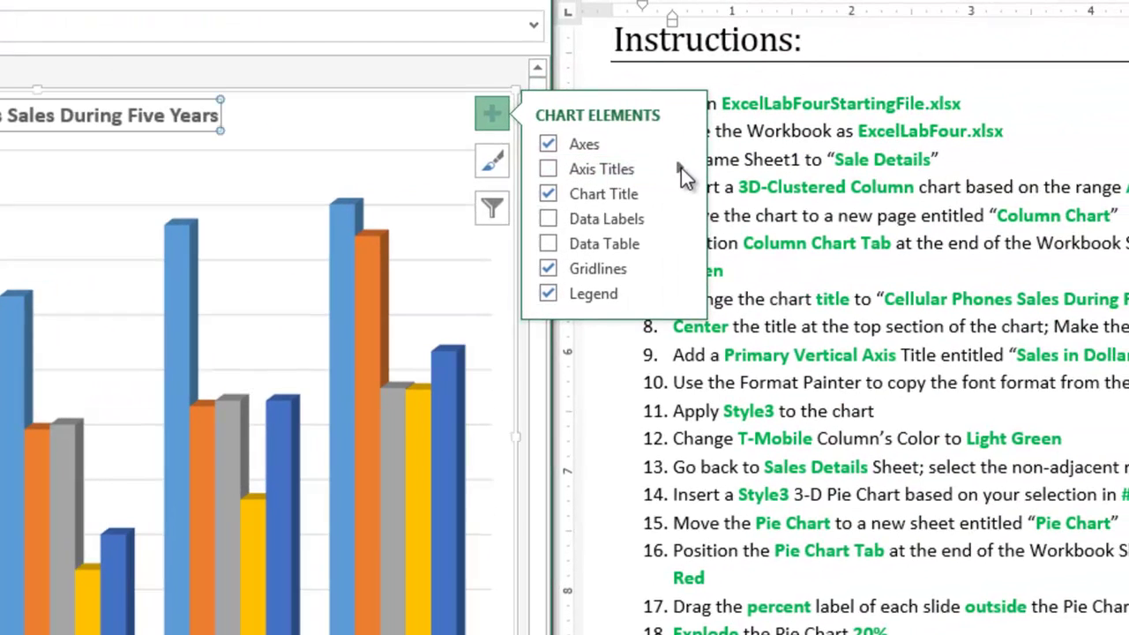
click(681, 168)
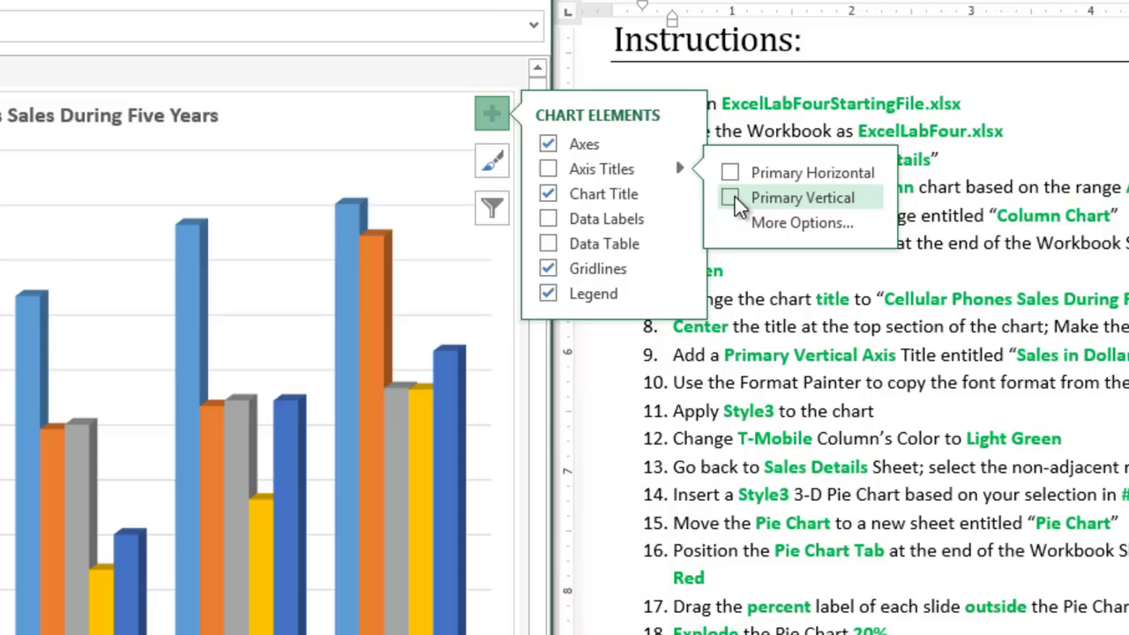
click(735, 196)
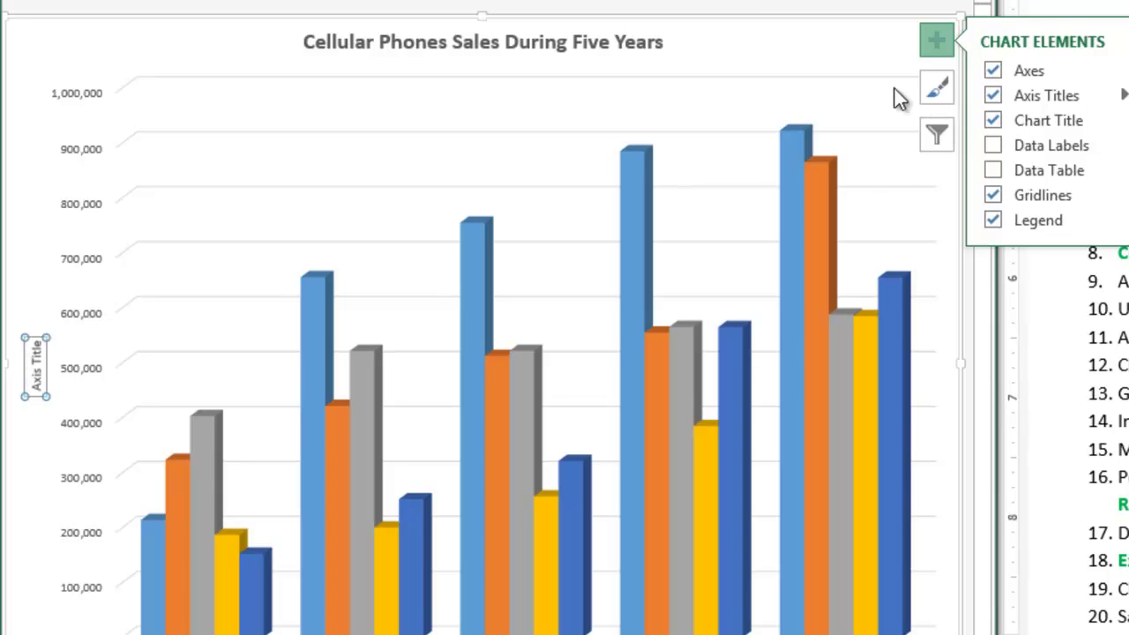
click(938, 44)
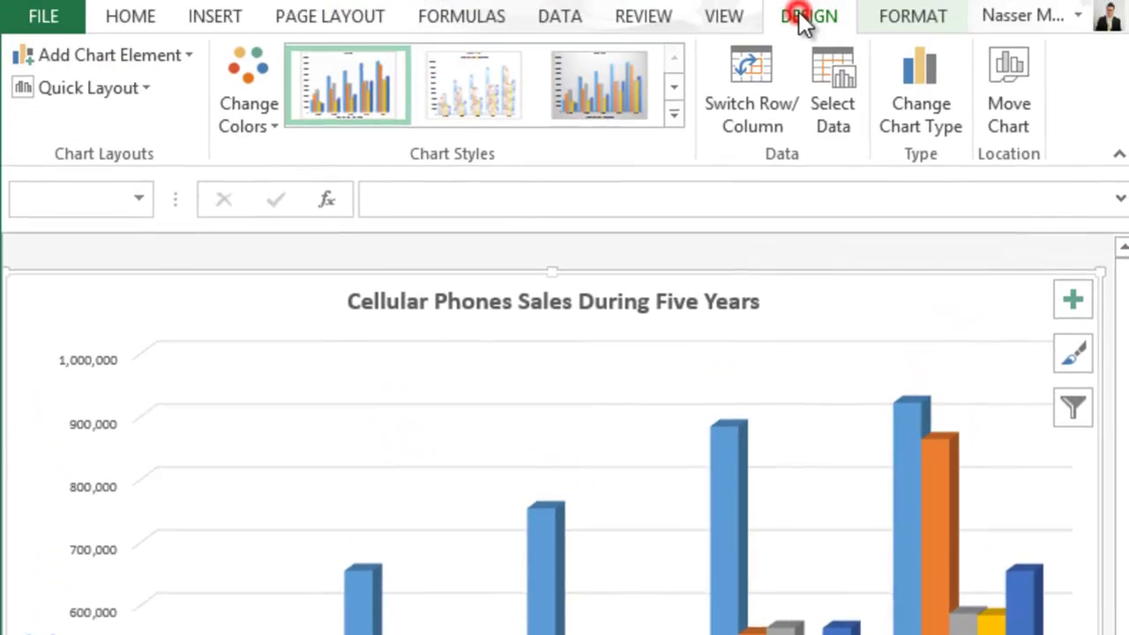
- Maximize the Excel window and look through the chart's Design and Format ribbon options
click(802, 58)
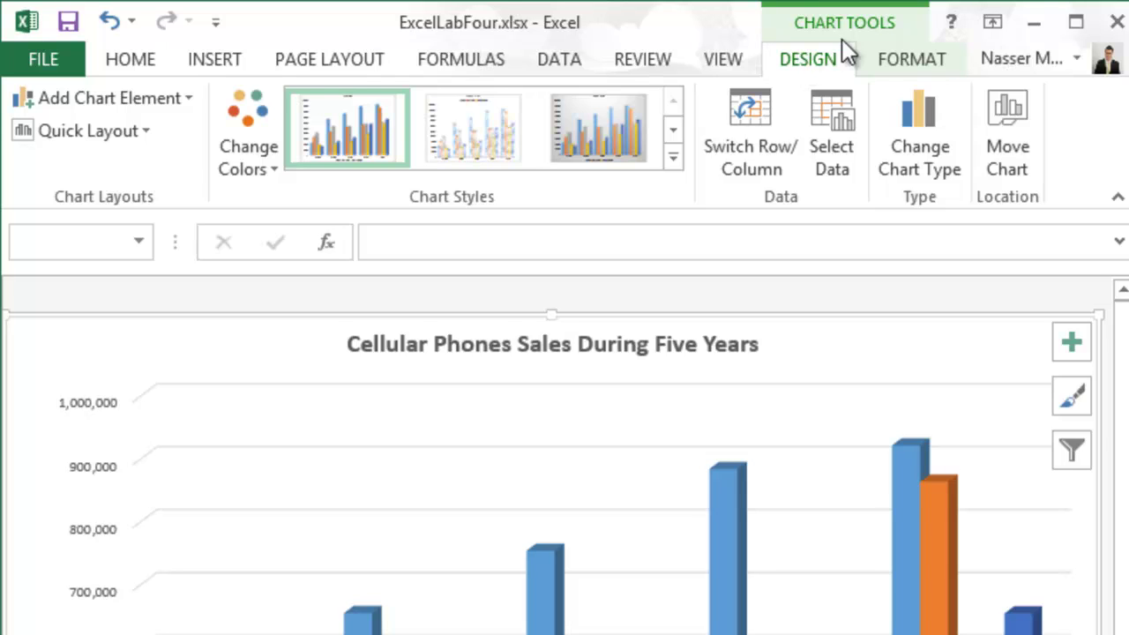
click(1074, 24)
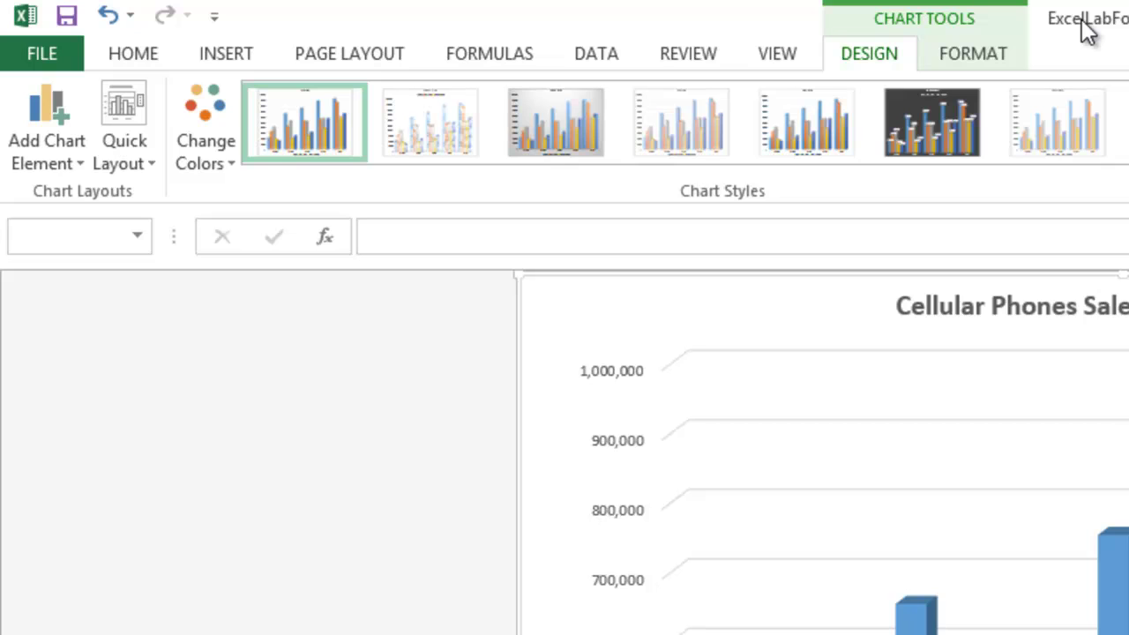
click(975, 53)
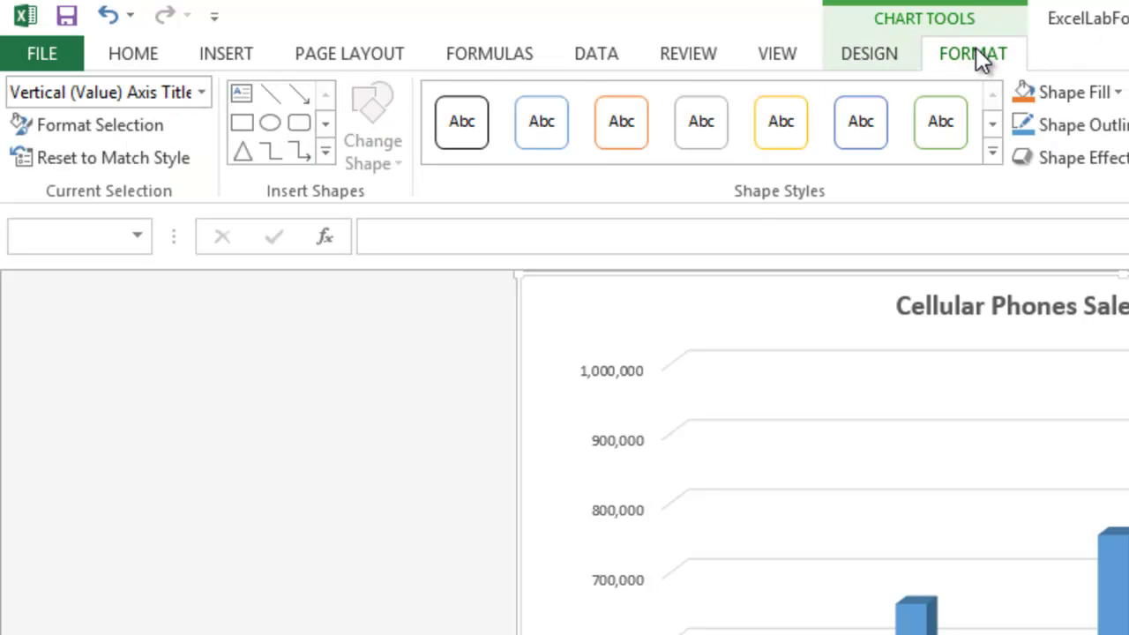
click(869, 53)
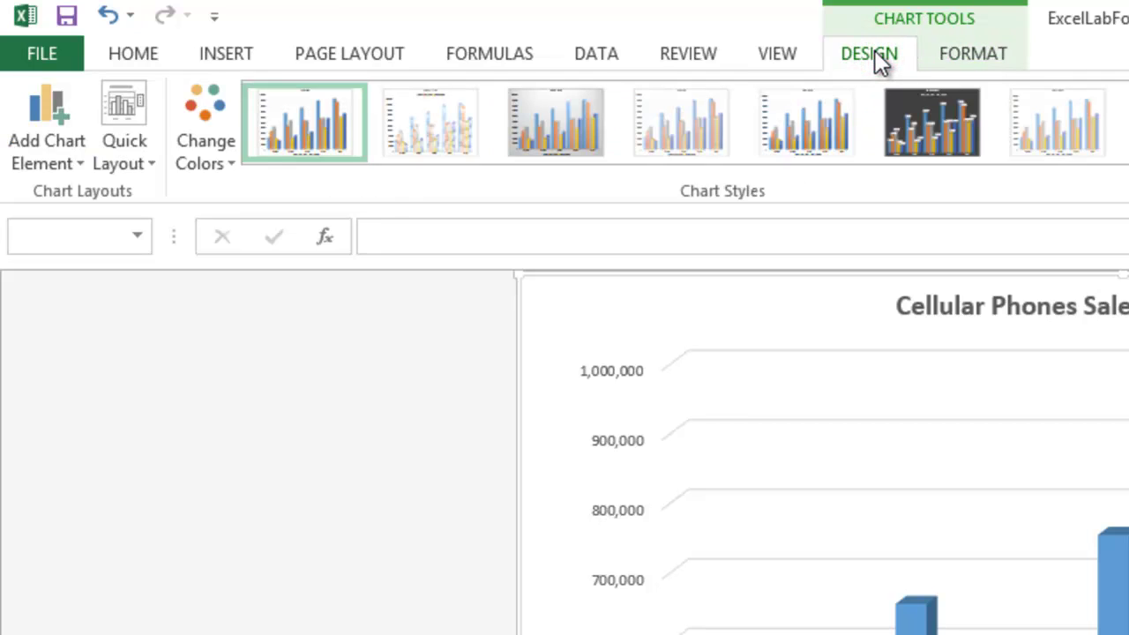
- Select the whole chart area and open the Add Chart Element list
click(569, 319)
click(568, 318)
click(63, 168)
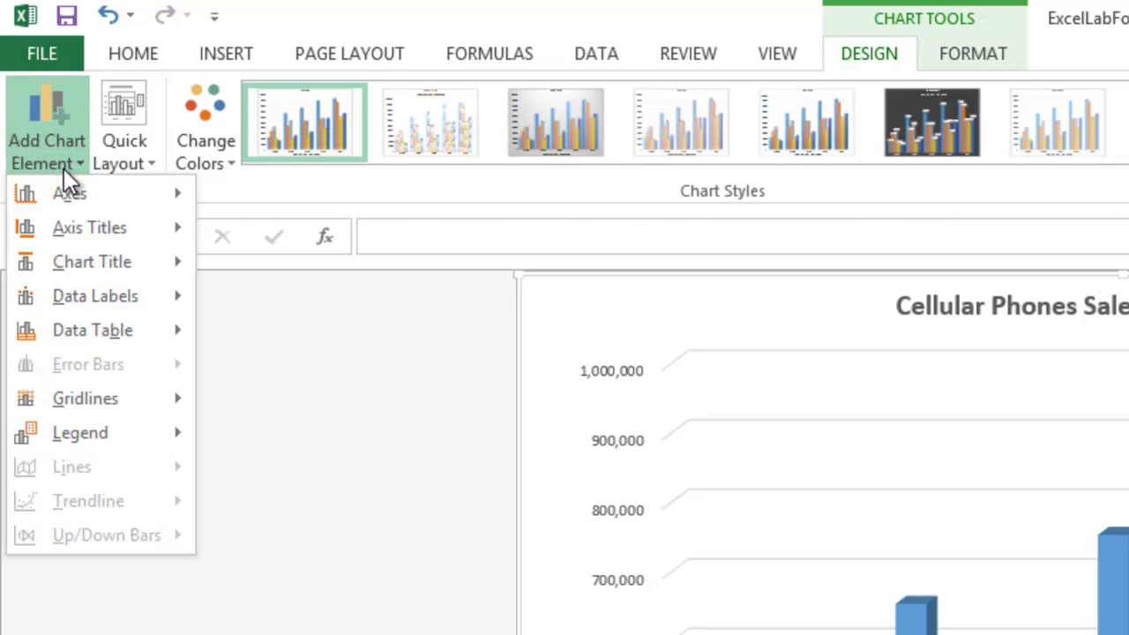
- Browse the Axes, Axis Titles and Chart Title submenus, dismiss the menu, and unmaximize the window
mouse_move(80, 189)
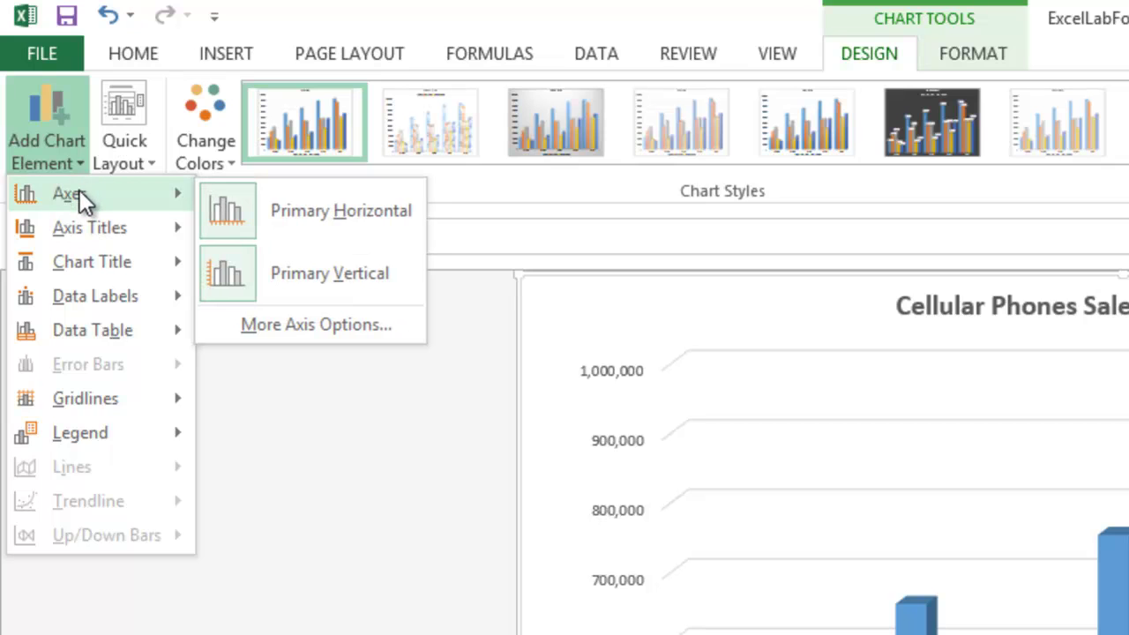
mouse_move(99, 222)
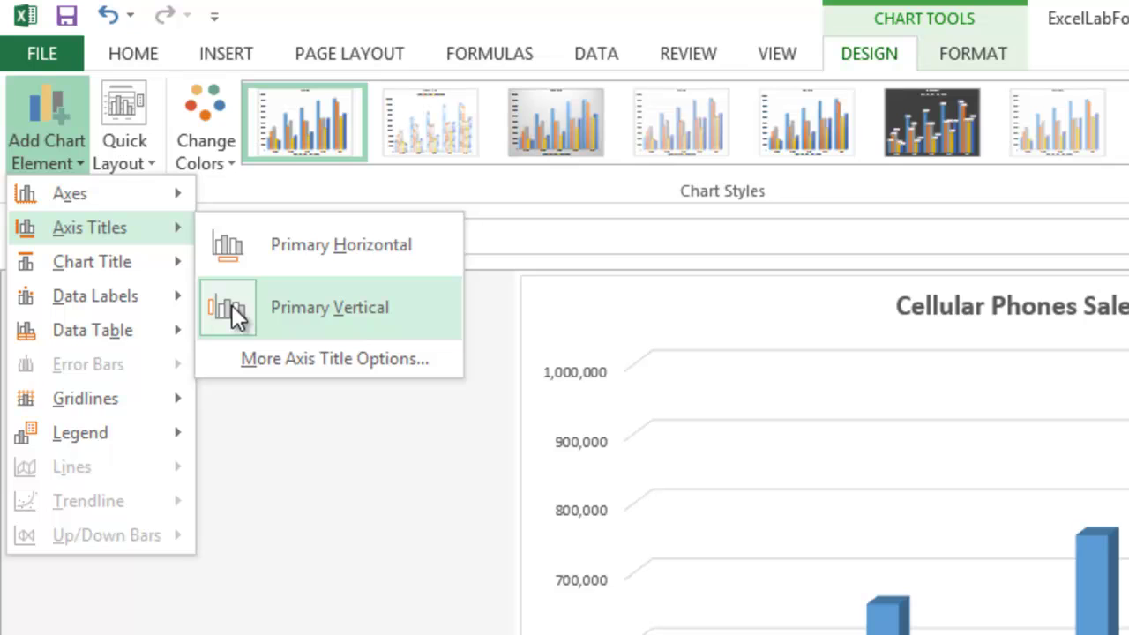
mouse_move(138, 256)
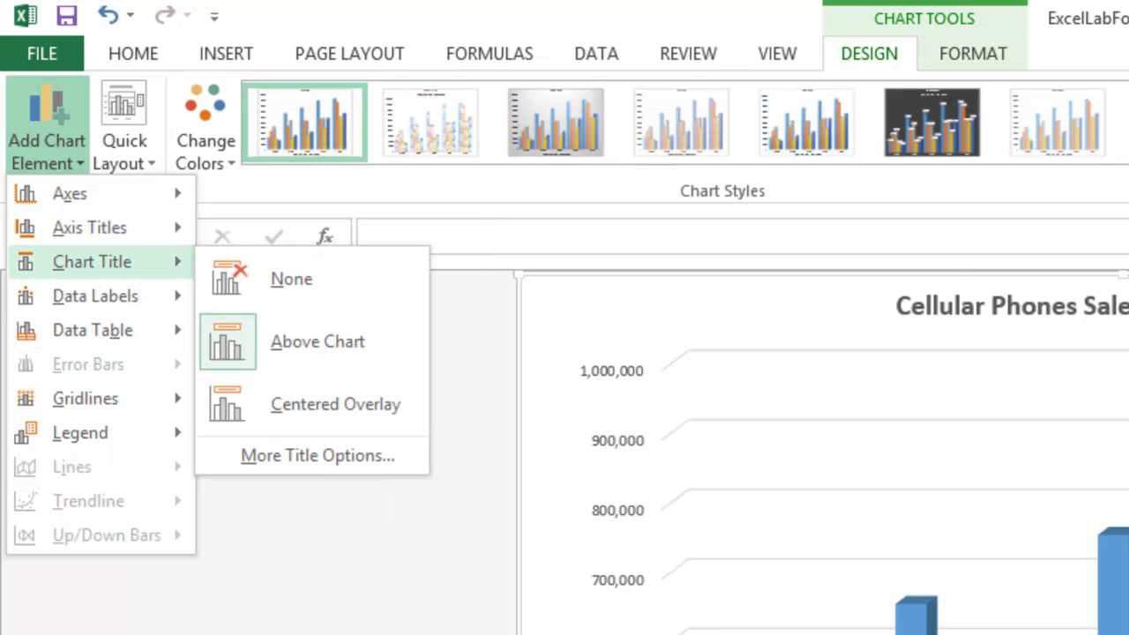
key(Escape)
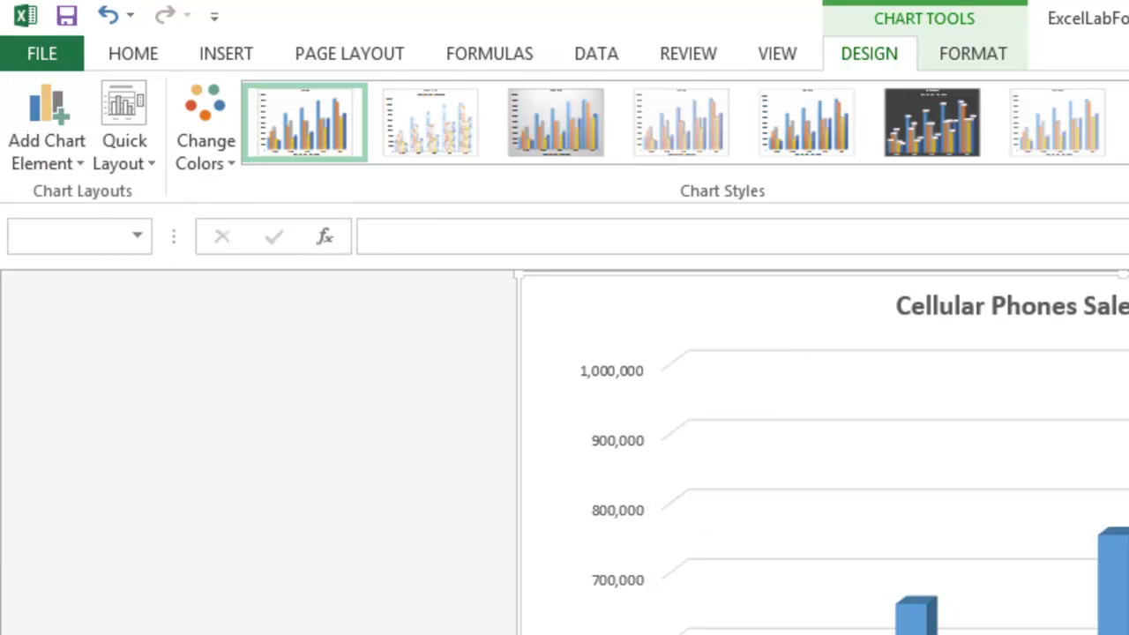
drag(1093, 11, 1, 305)
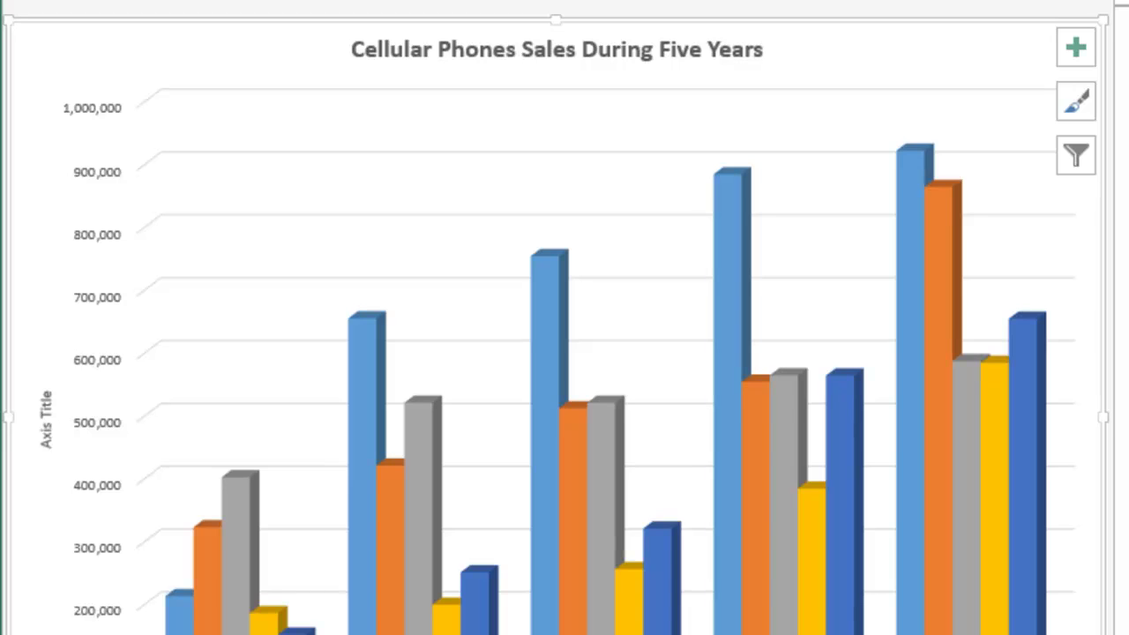
- Copy the chart title's bold, larger formatting onto the vertical axis title with Format Painter
click(604, 59)
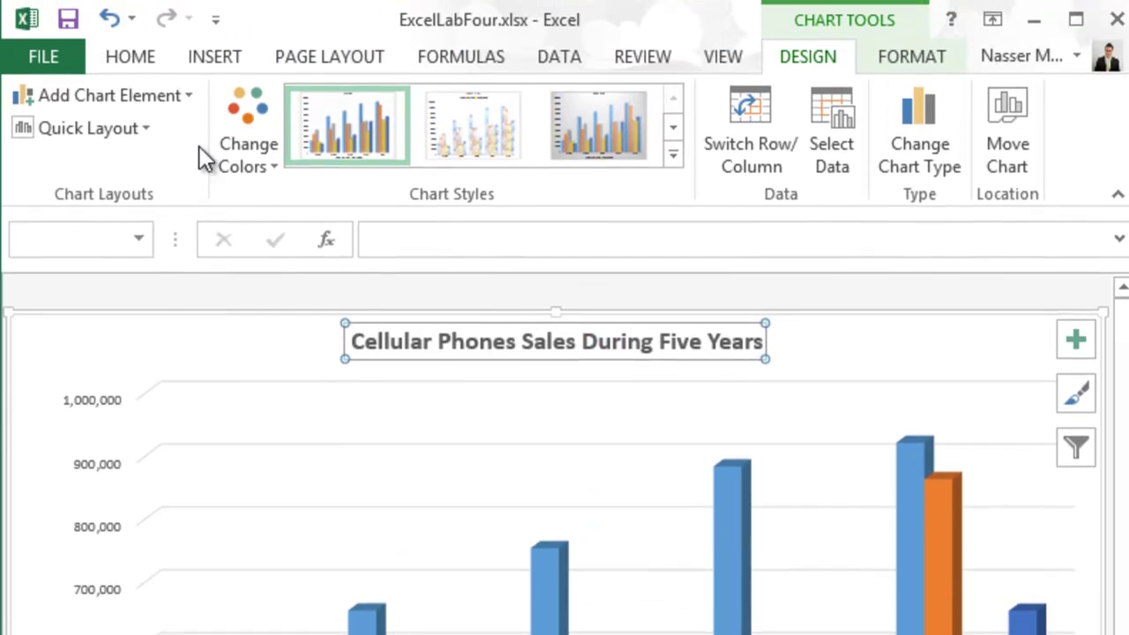
click(143, 58)
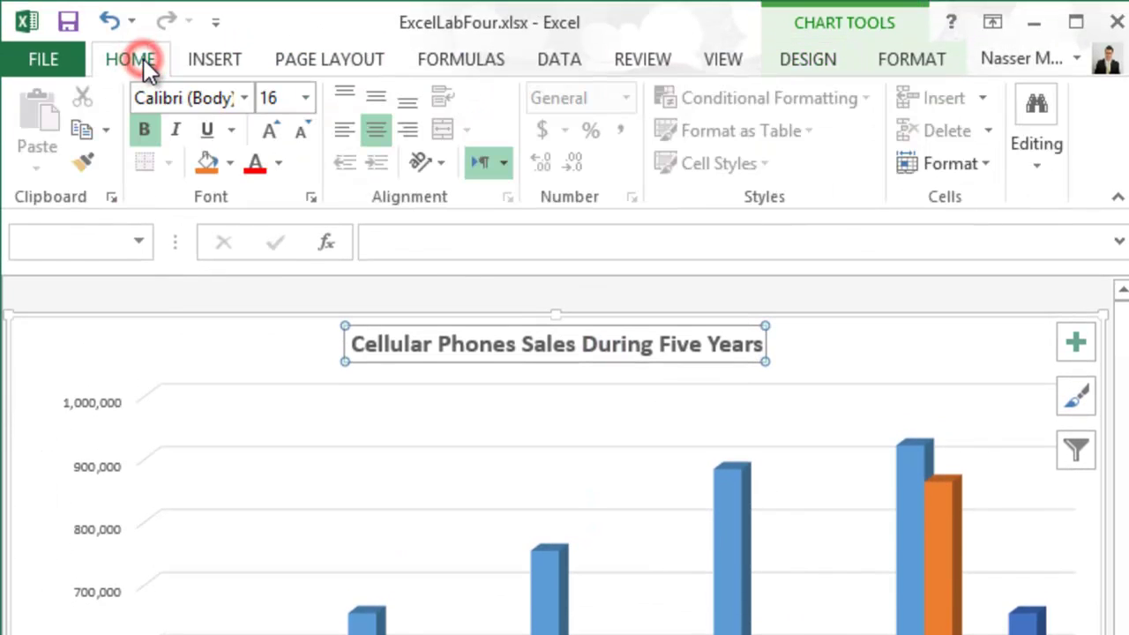
click(85, 161)
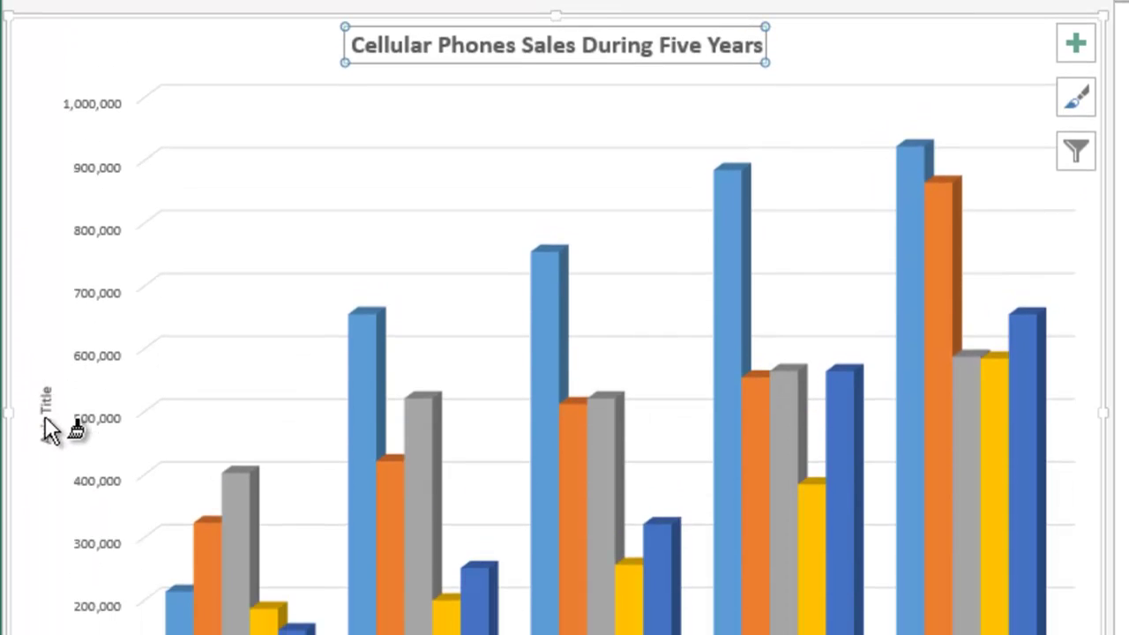
click(46, 416)
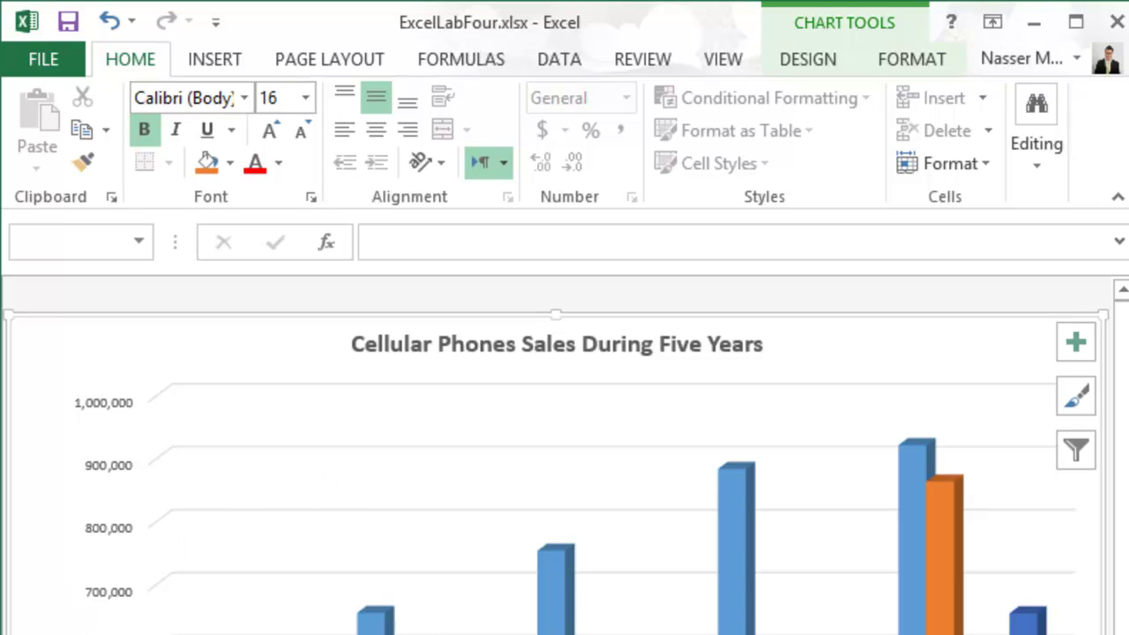
- Reselect the chart area and bring up the chart Design options
click(88, 353)
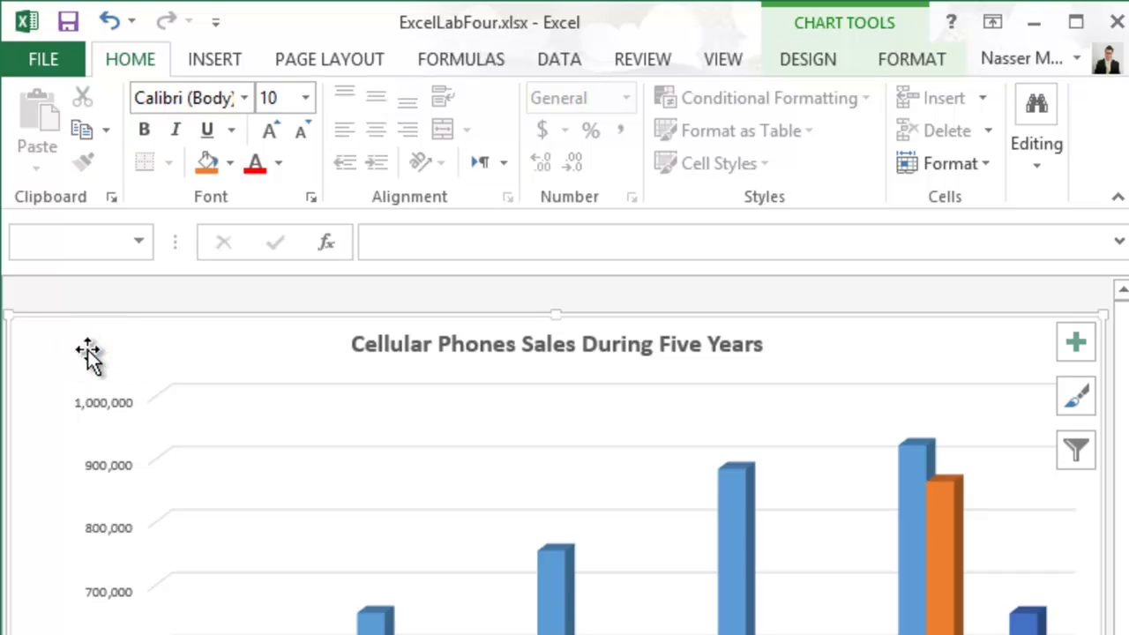
click(76, 353)
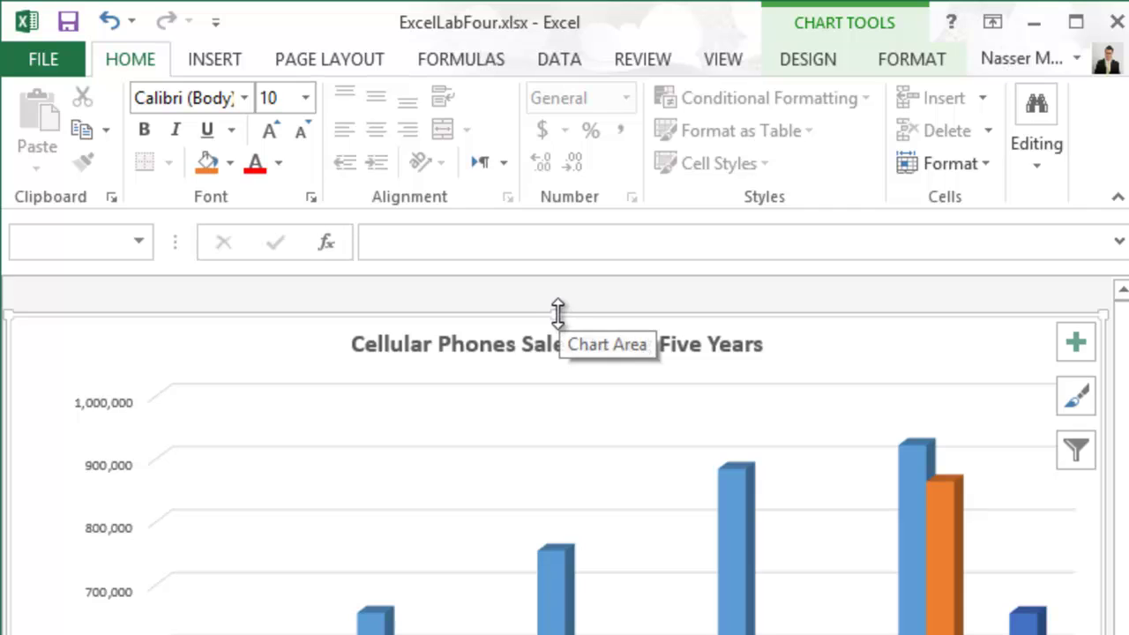
click(810, 58)
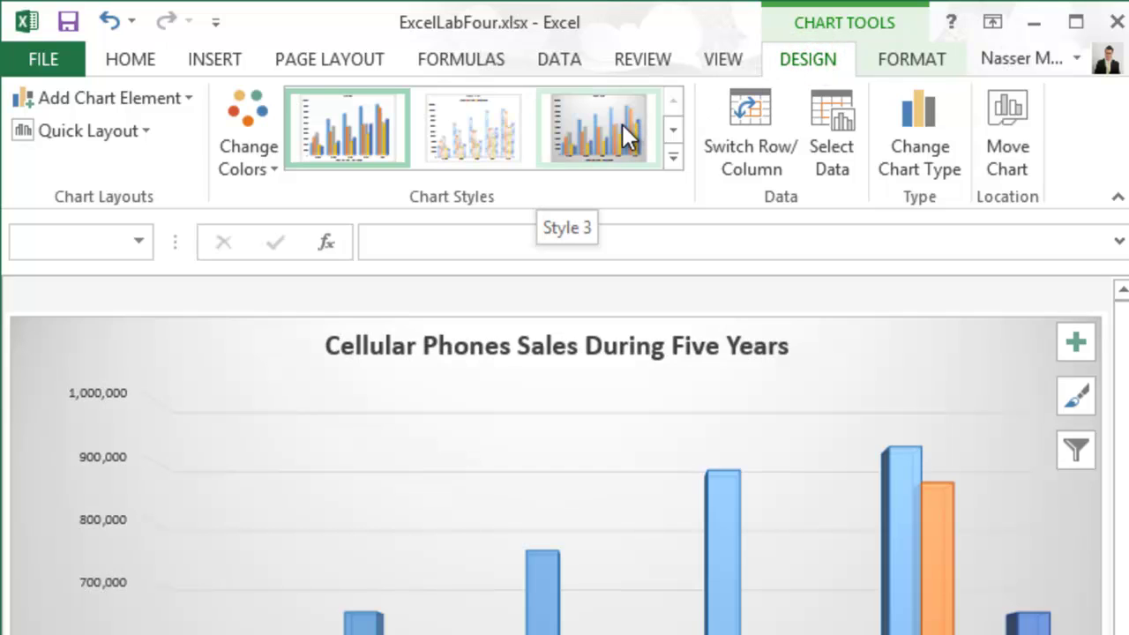
- Apply chart Style 3, then select the chart title and the vertical axis title
click(623, 128)
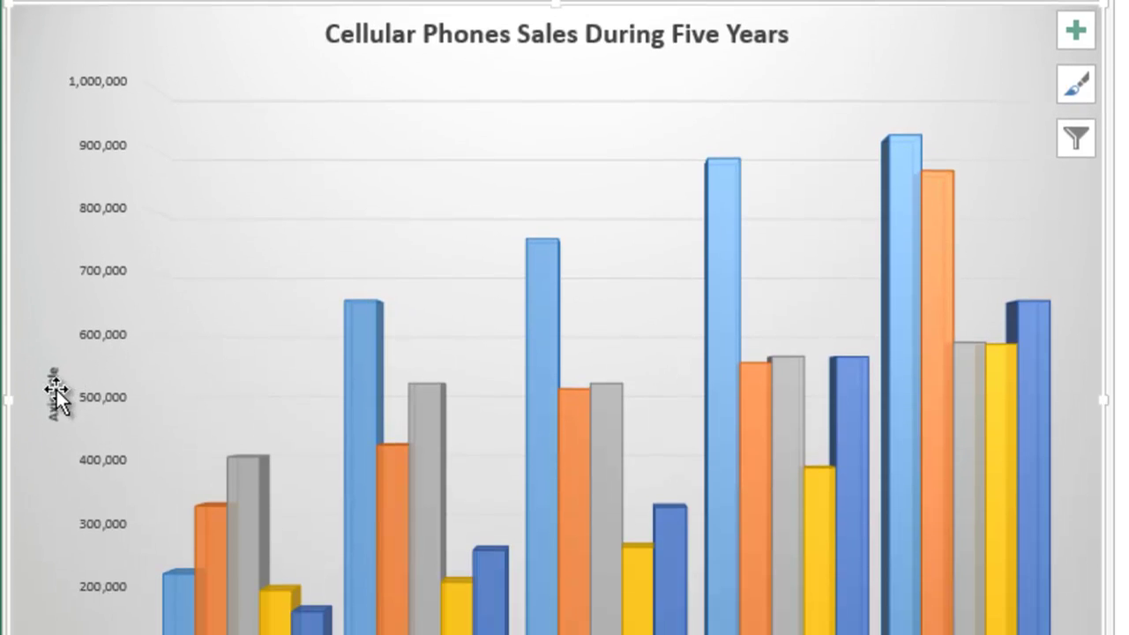
click(390, 36)
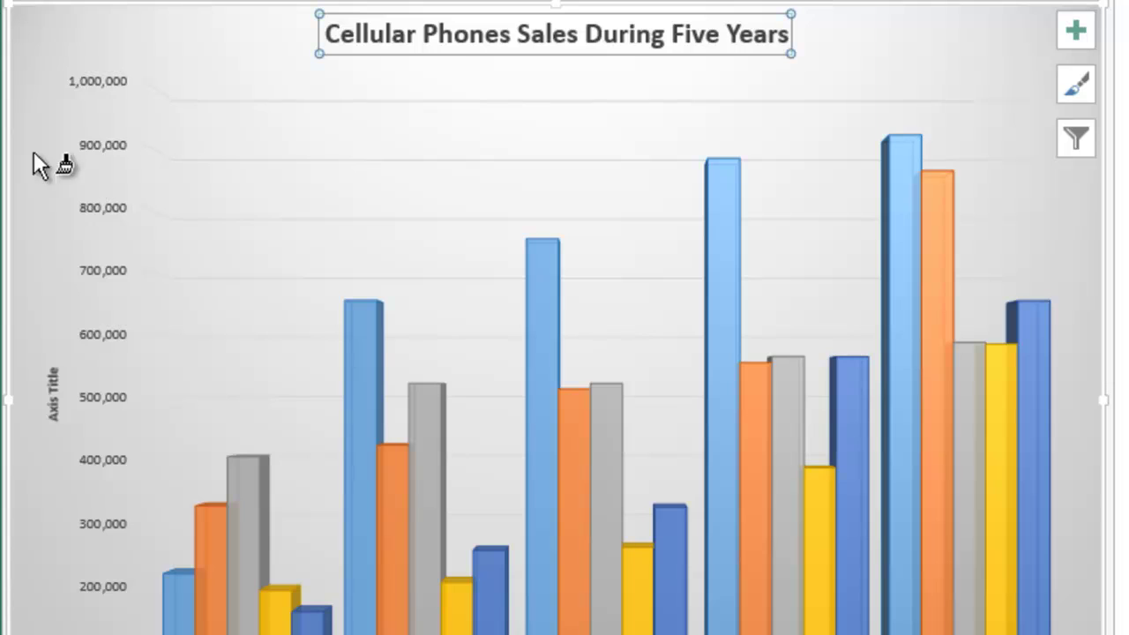
click(52, 391)
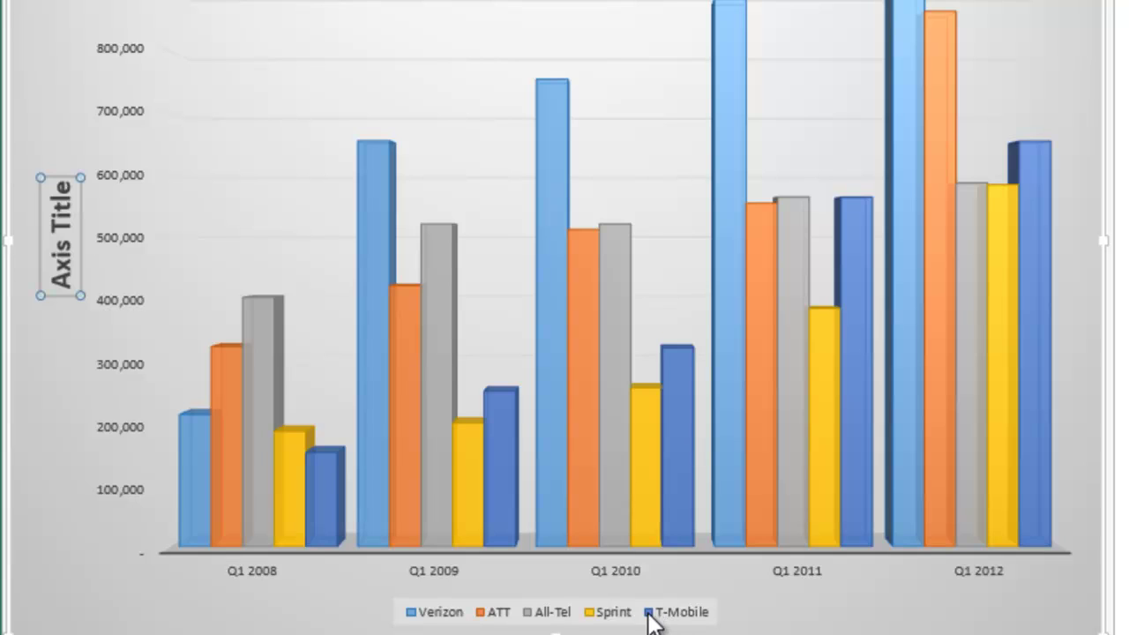
- Fill the T-Mobile series columns with Light Green from the Home tab's Fill Color
click(1036, 426)
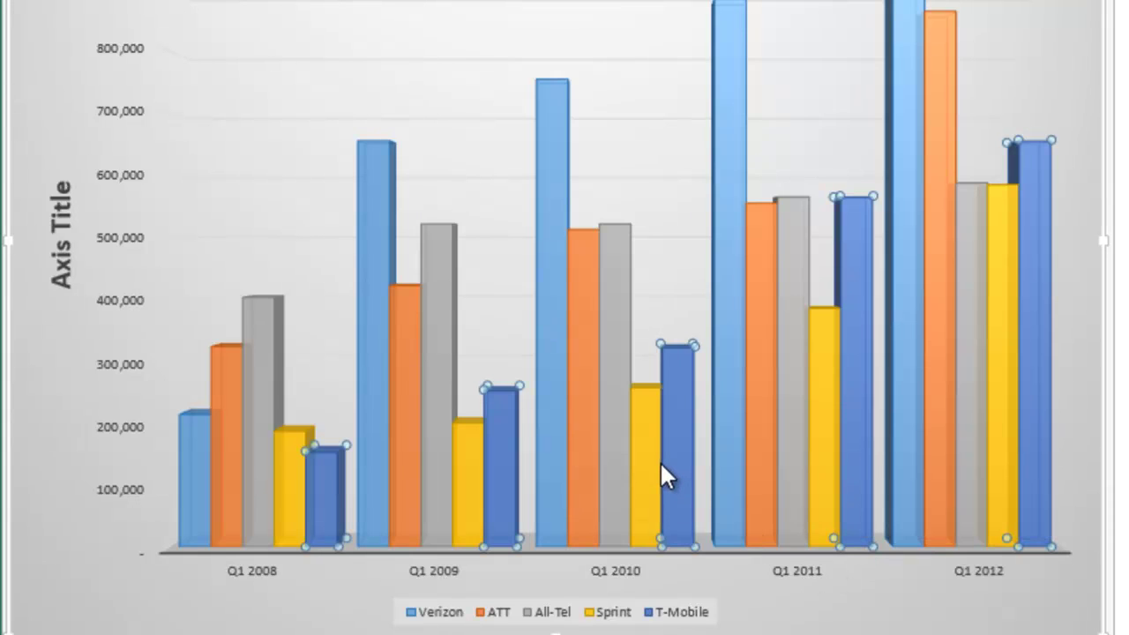
mouse_move(670, 520)
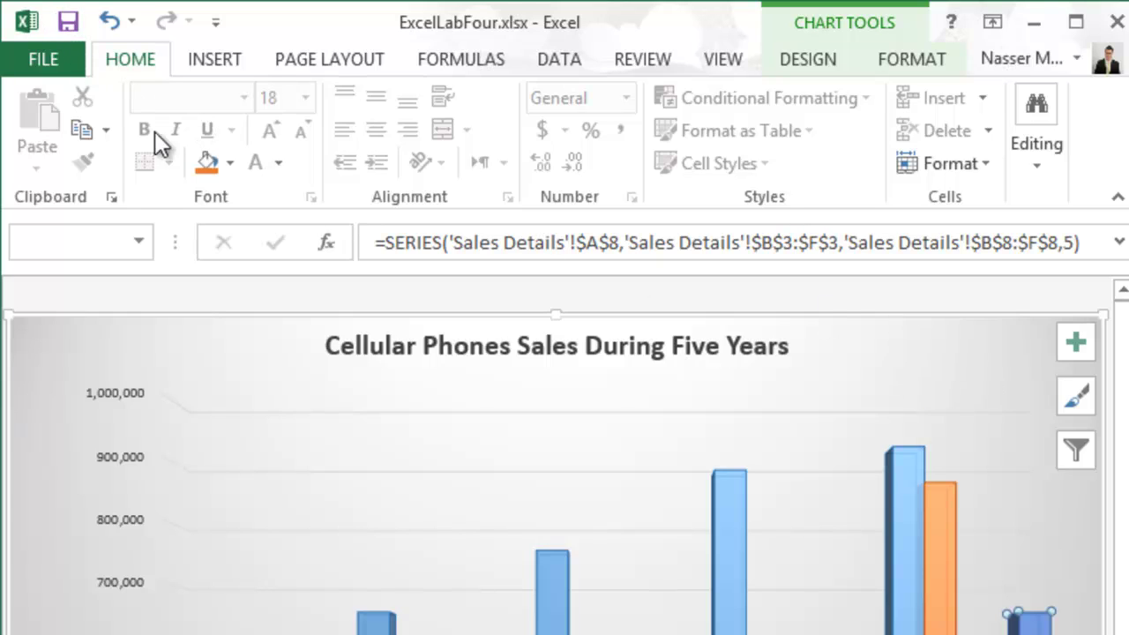
click(228, 164)
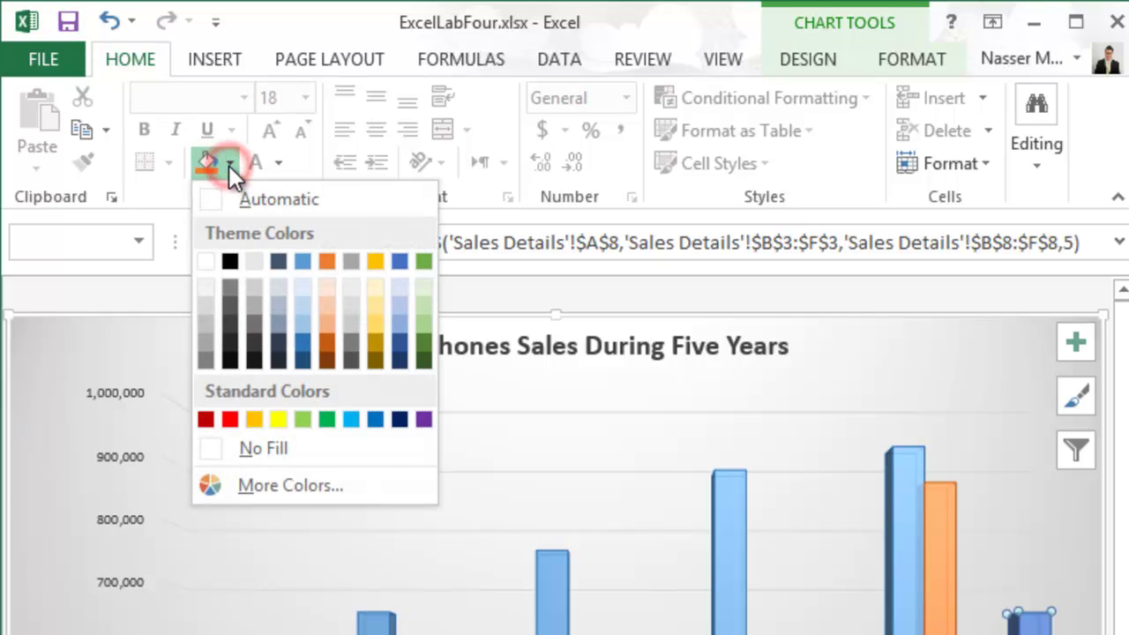
click(327, 420)
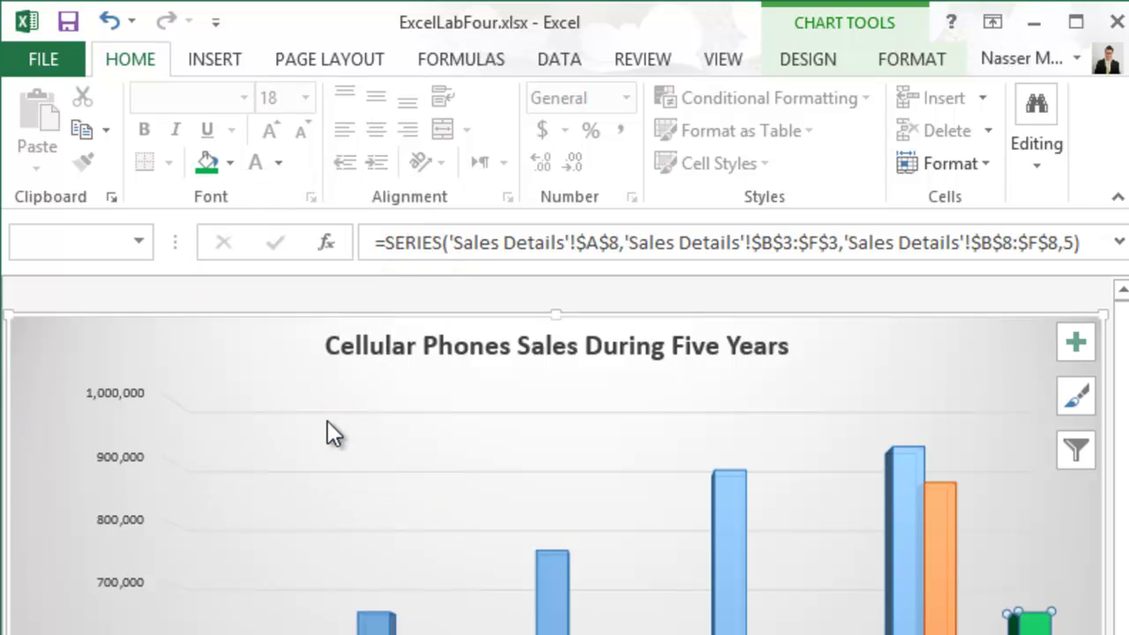
click(229, 164)
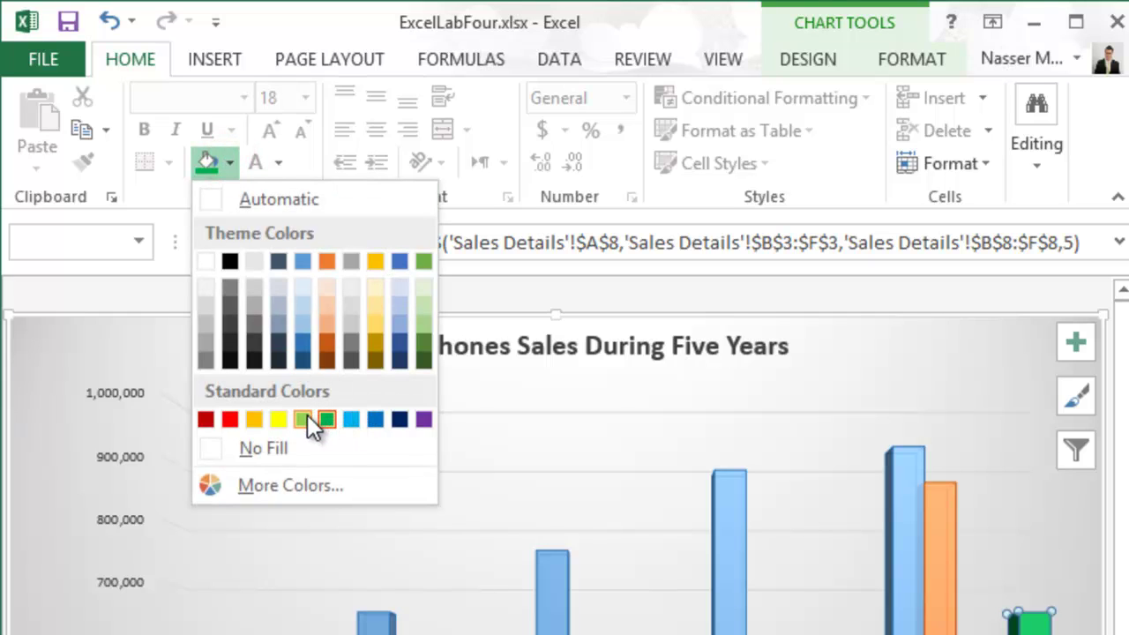
click(306, 418)
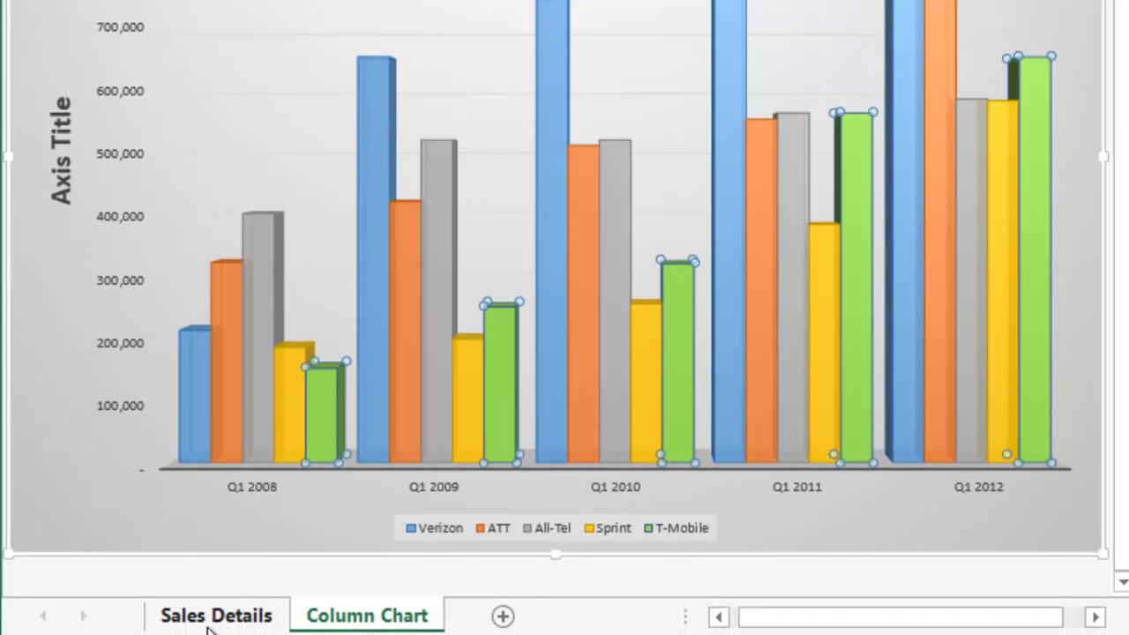
- On Sales Details, select provider names A4:A8 together with Total Sales G4:G8
click(216, 616)
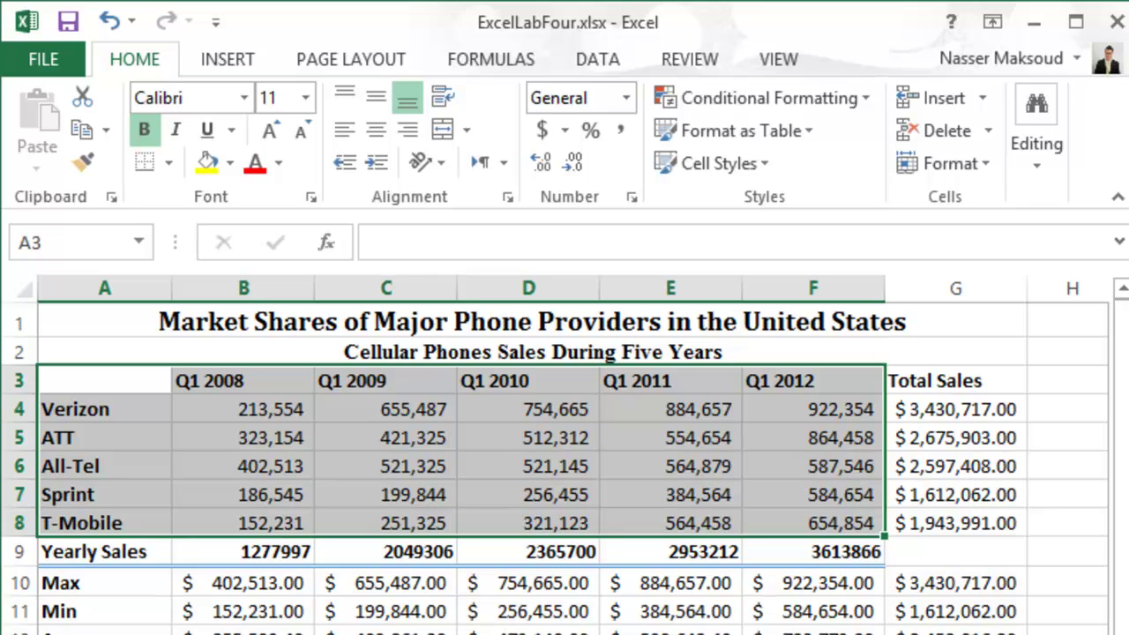
click(74, 410)
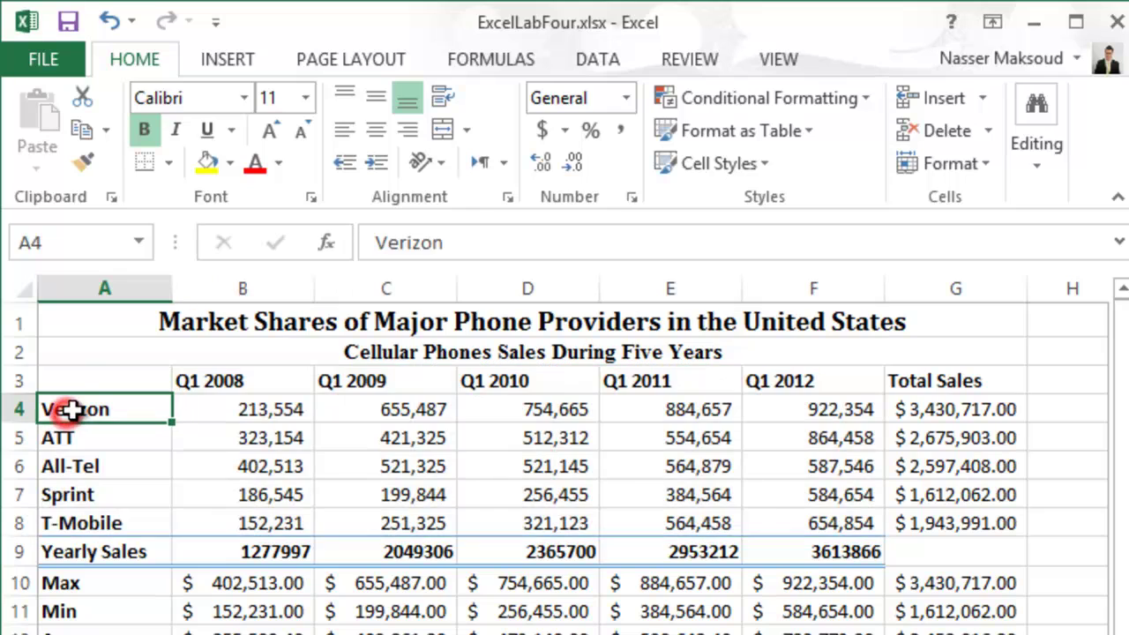
drag(74, 410, 95, 516)
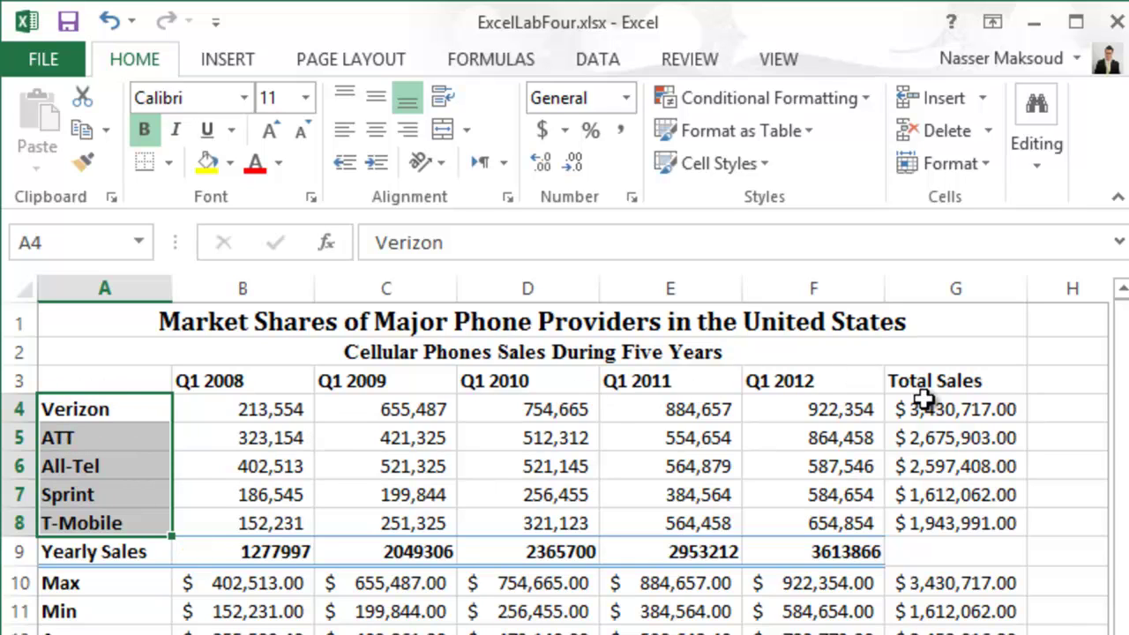
drag(928, 406, 942, 522)
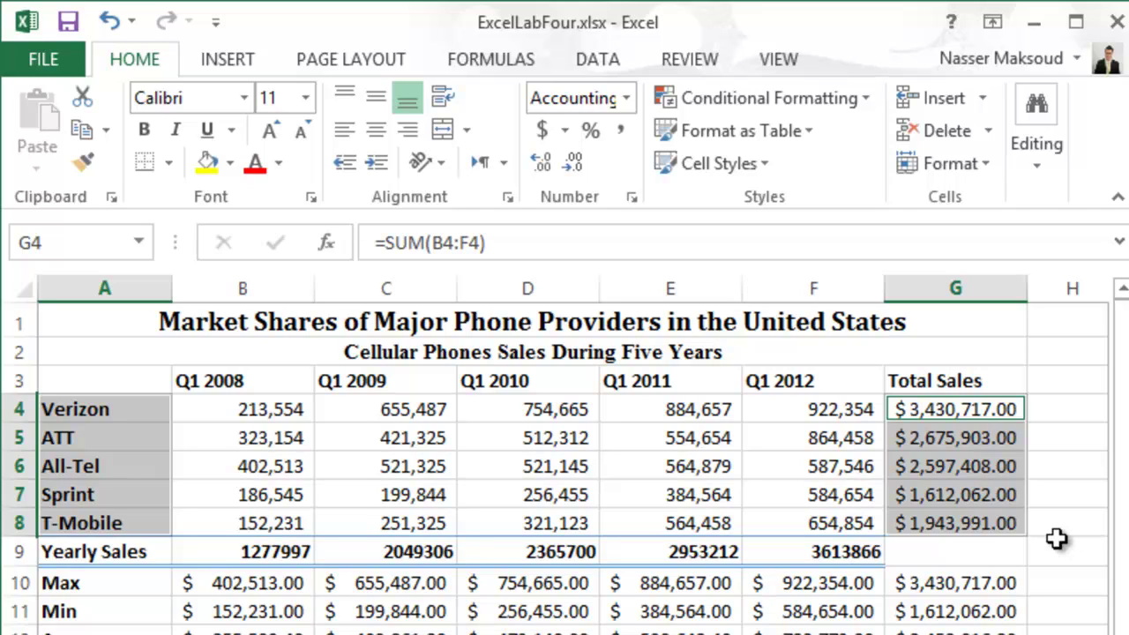
click(220, 56)
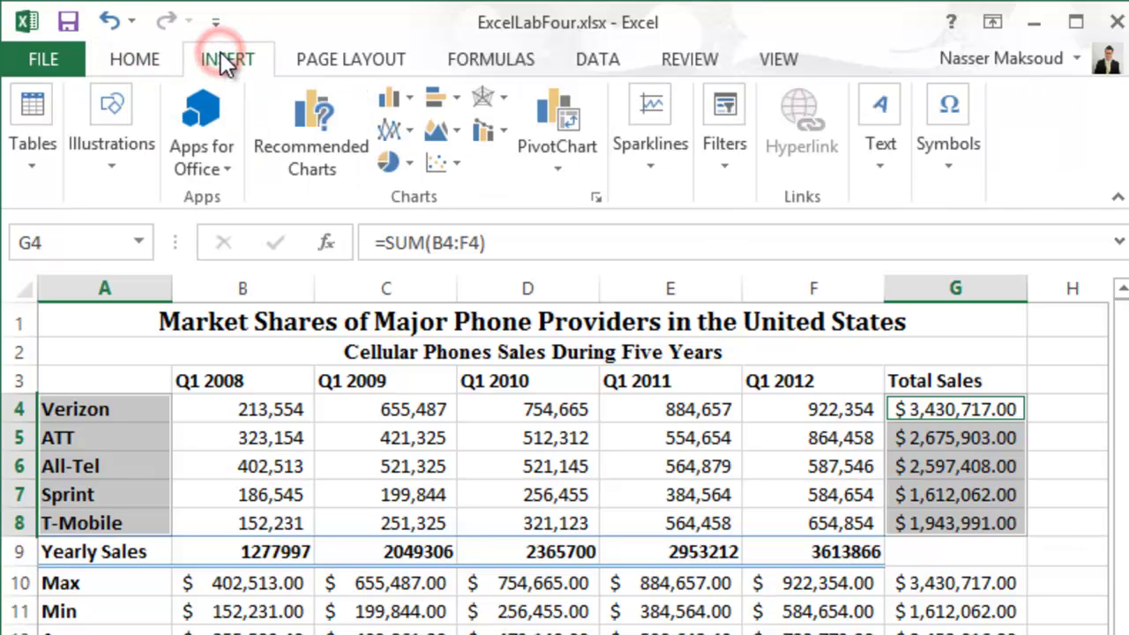
- Insert a 3-D pie chart of provider Total Sales and apply the third chart style
click(393, 163)
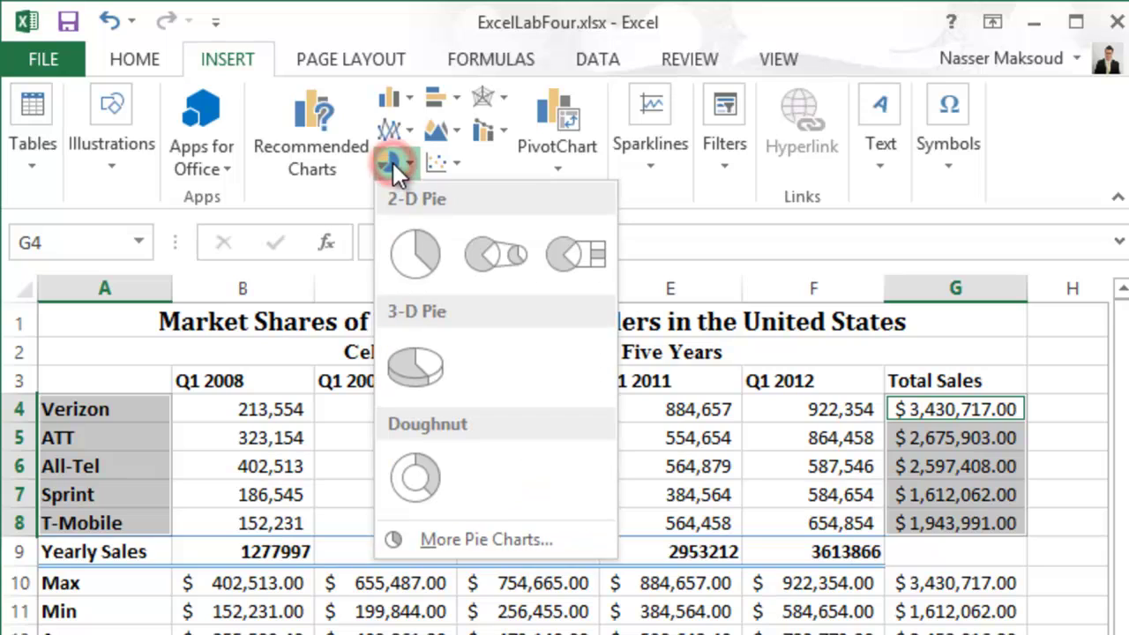
click(416, 361)
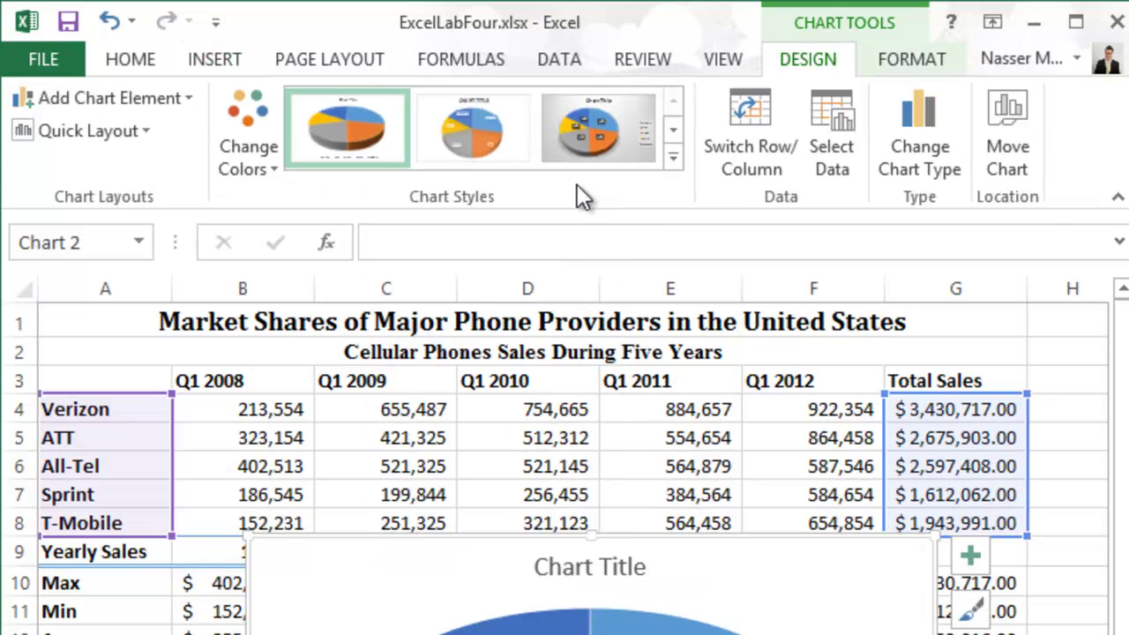
click(597, 110)
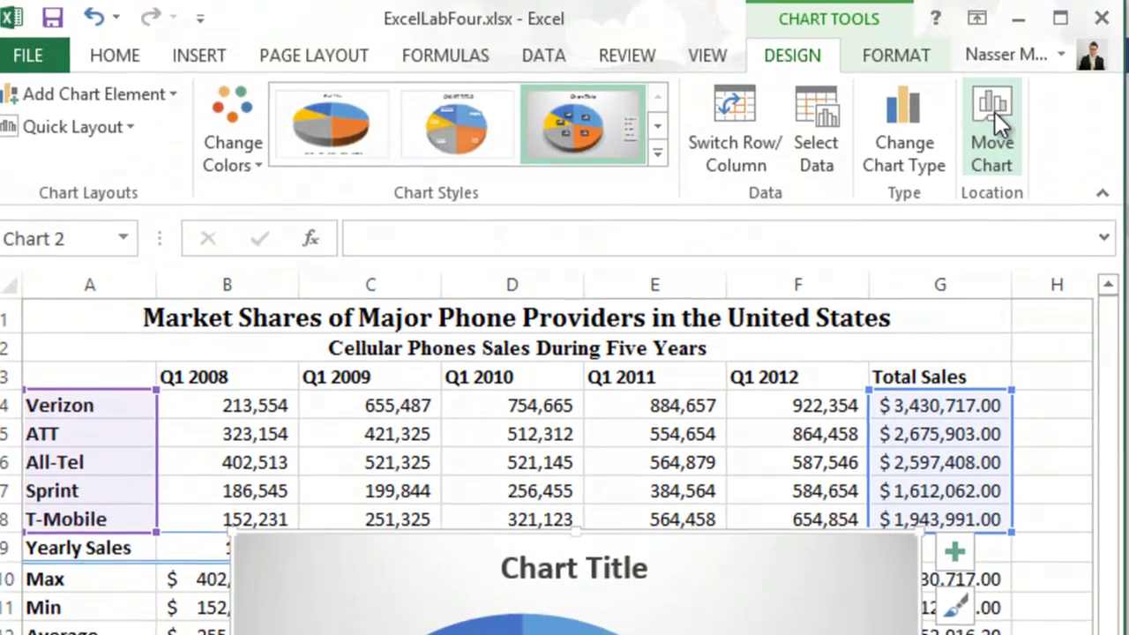
- Move the pie chart to a new sheet named 'Pie Chart' placed after Column Chart
click(991, 113)
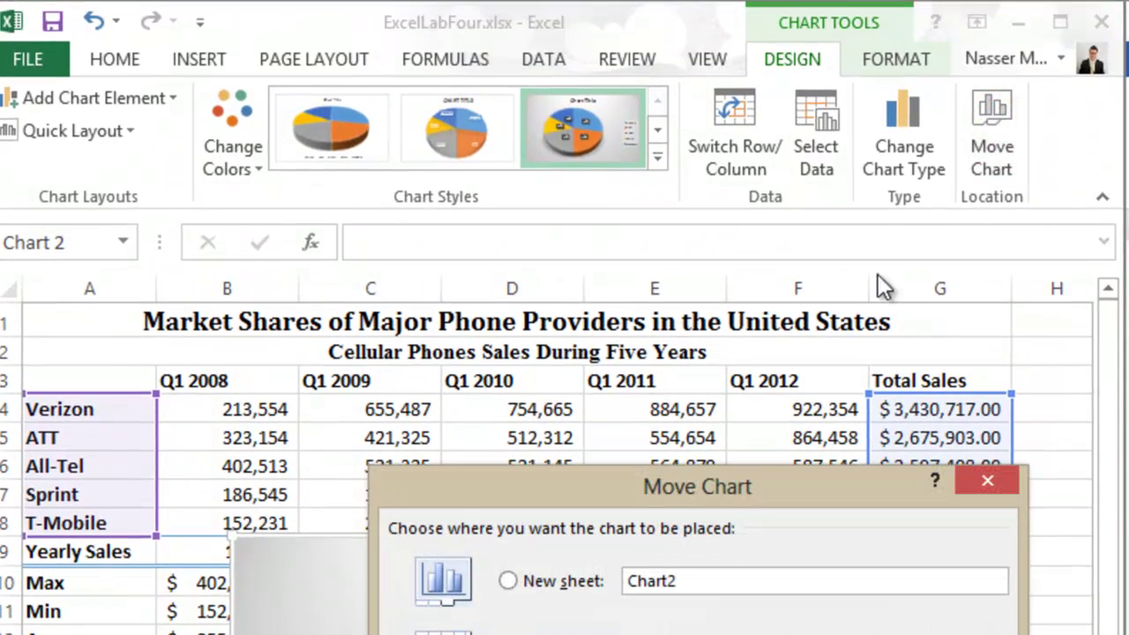
click(508, 580)
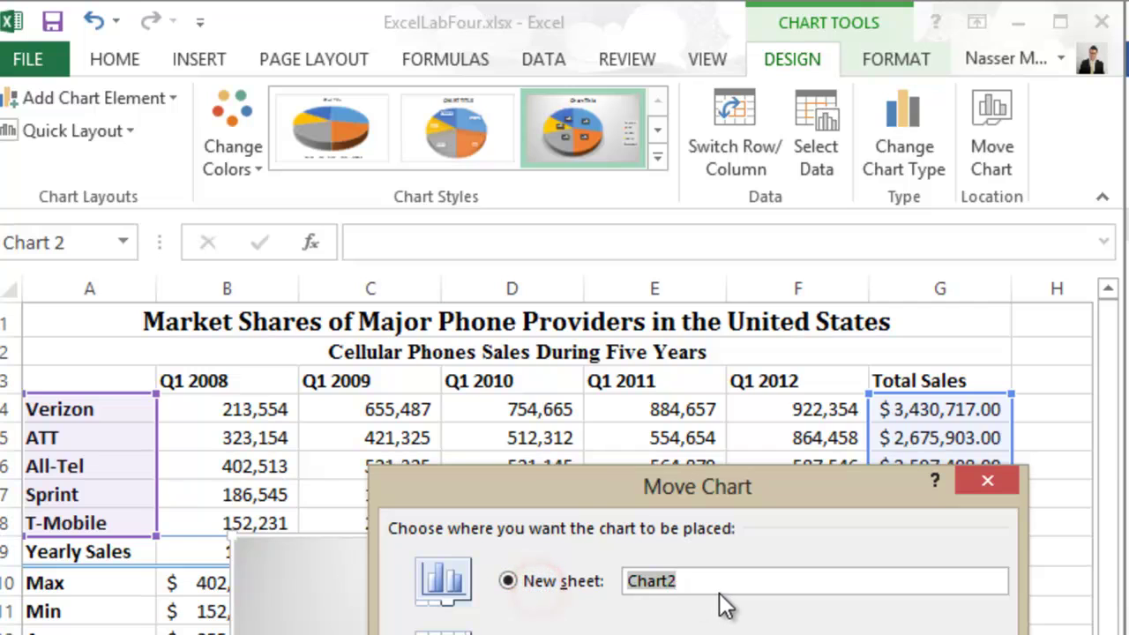
text(Pie)
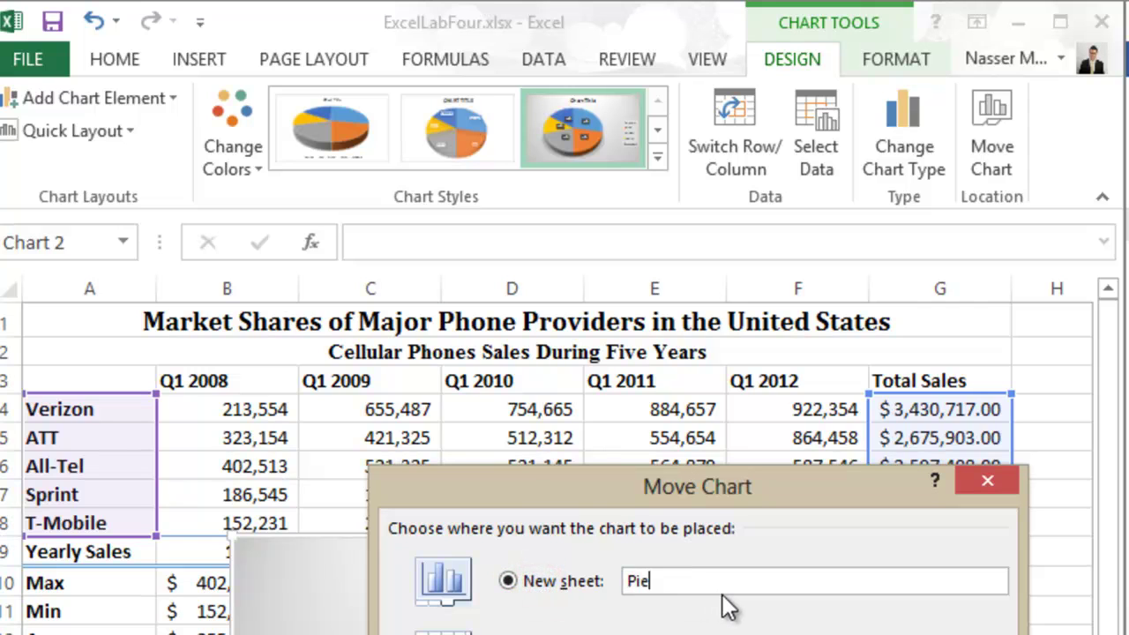
text( Chart)
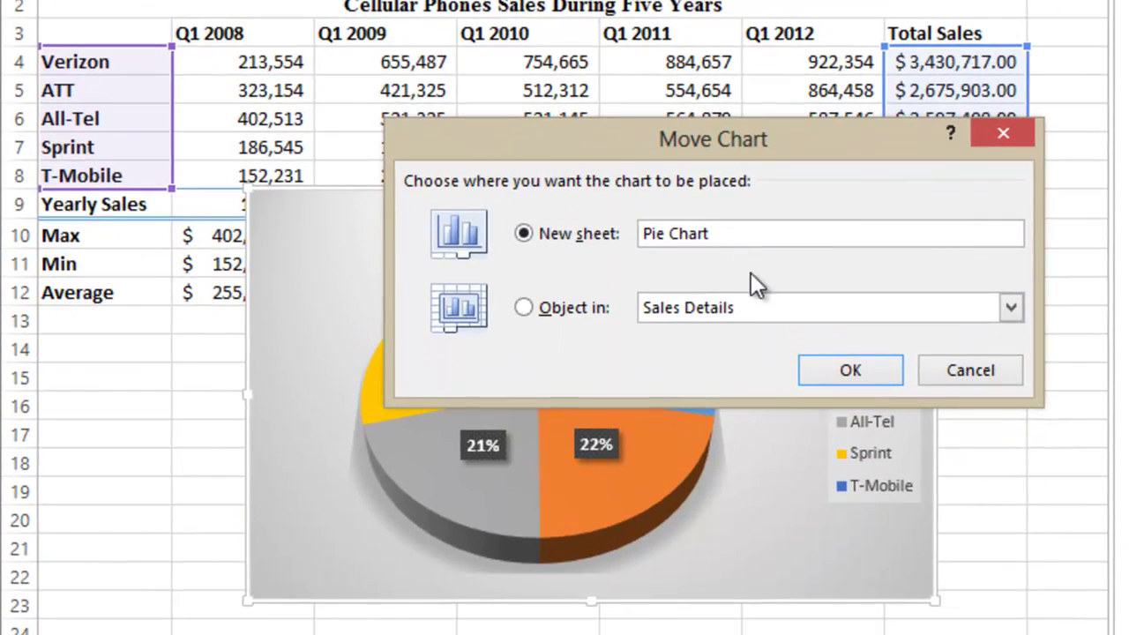
click(833, 371)
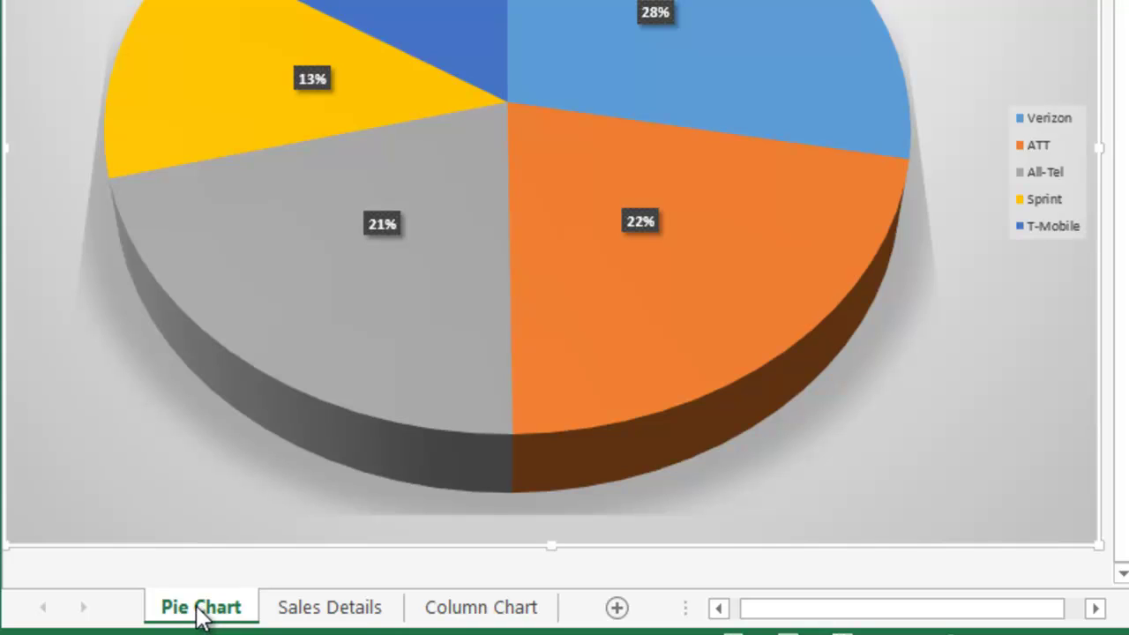
drag(197, 605, 581, 614)
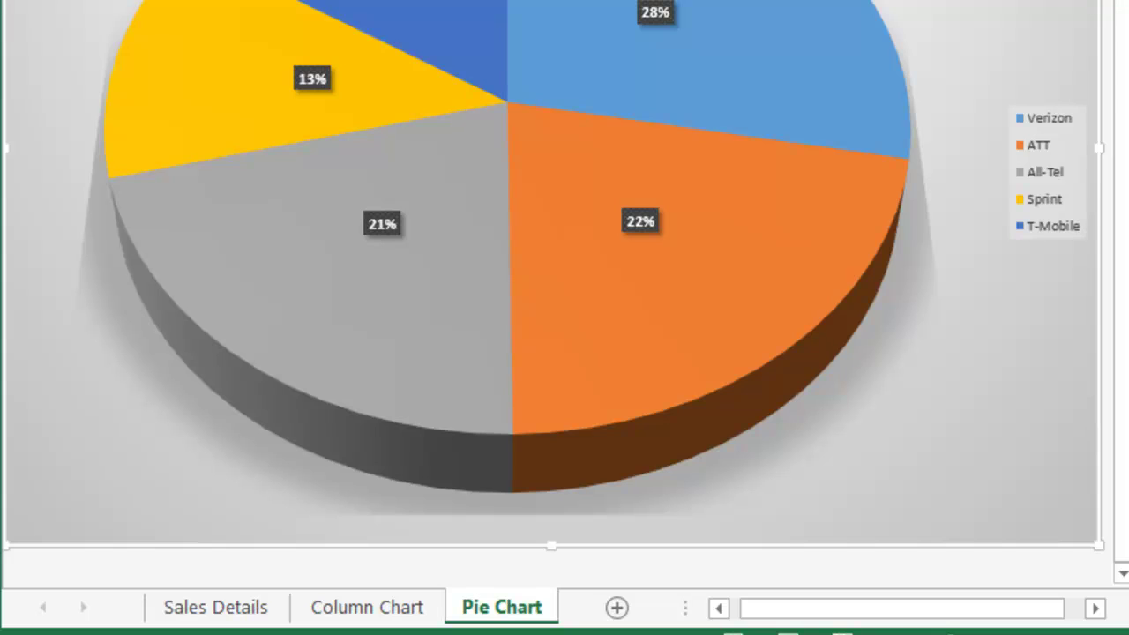
- Color the Pie Chart tab red and the Column Chart tab green, then return to Pie Chart
right_click(499, 614)
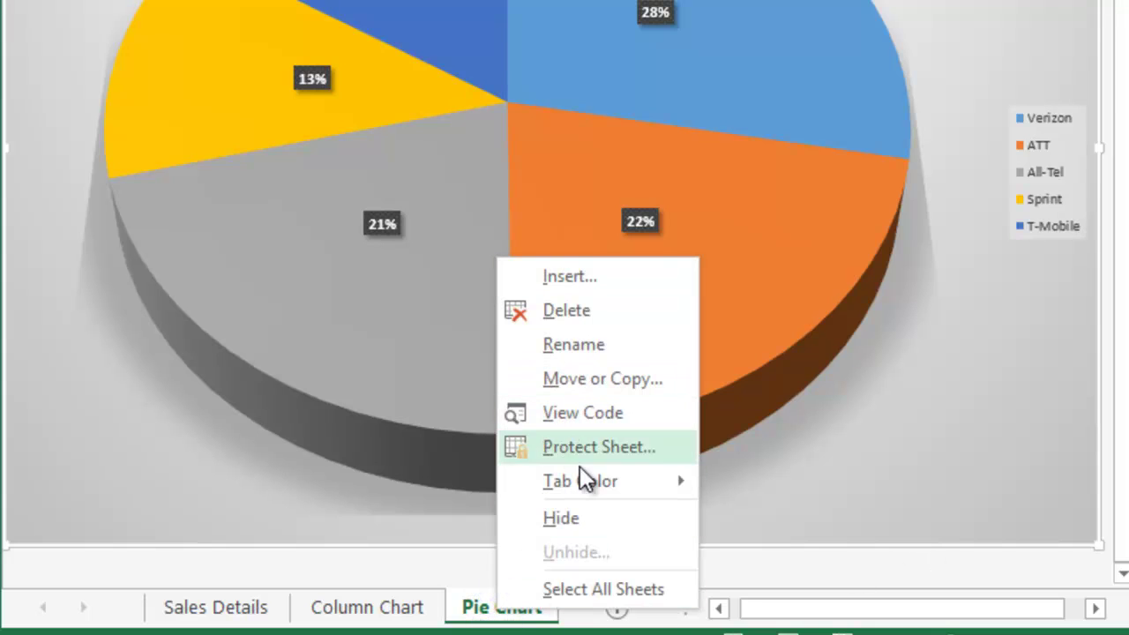
mouse_move(581, 481)
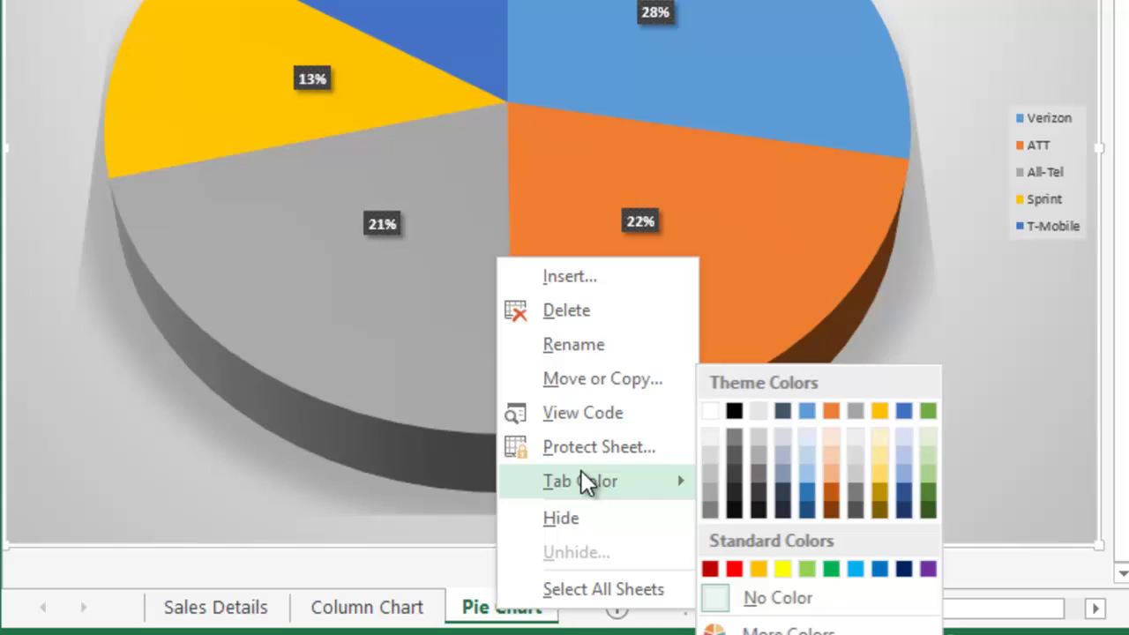
click(740, 569)
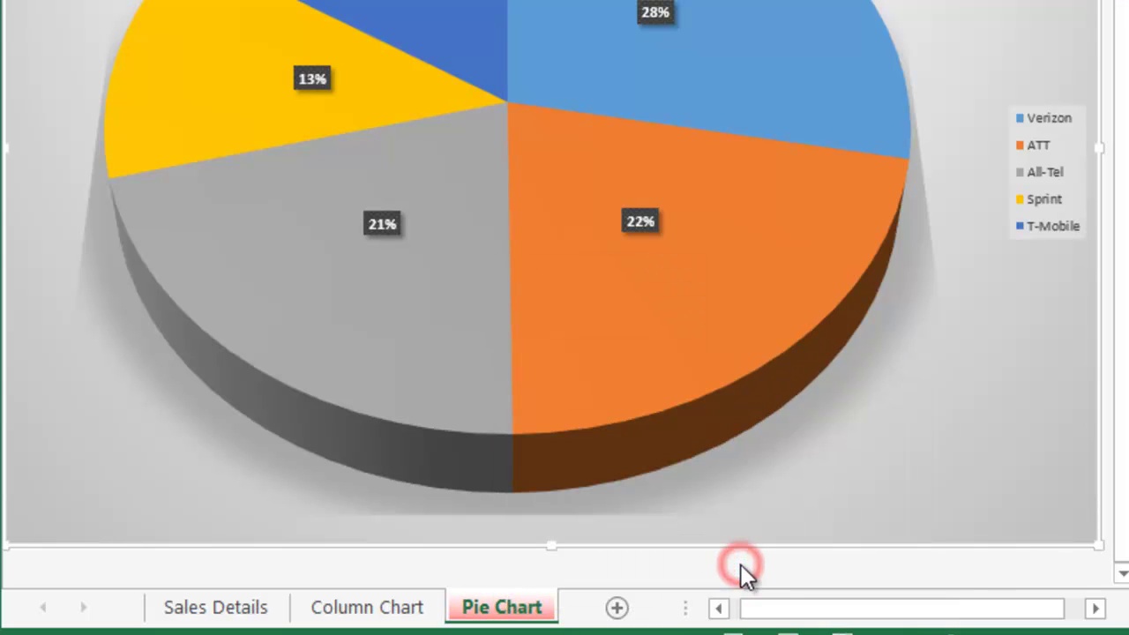
click(393, 609)
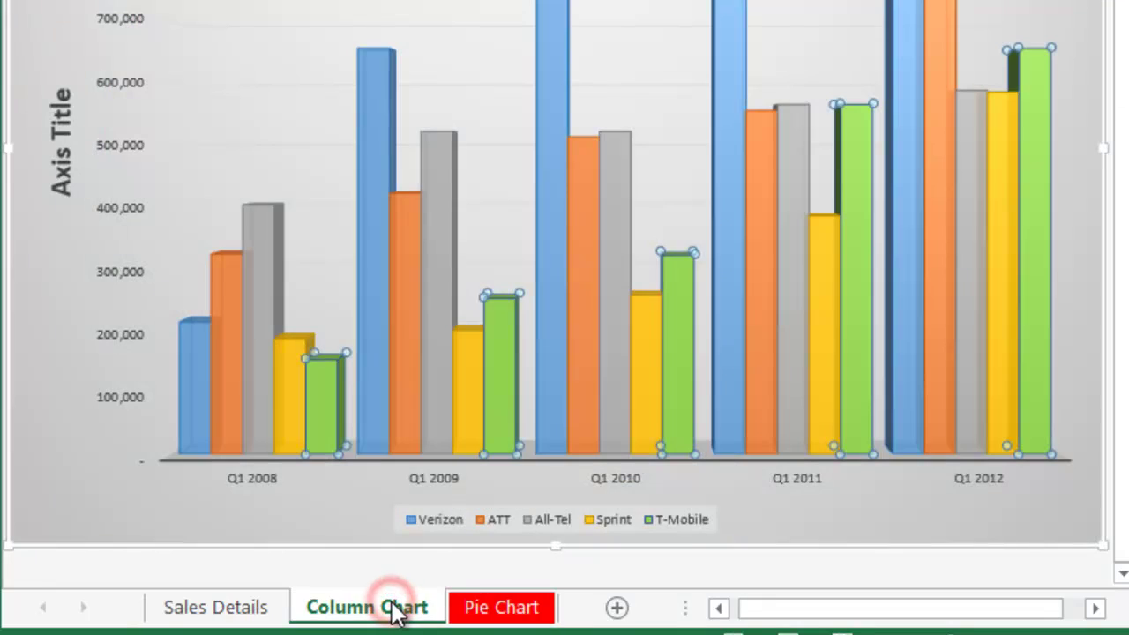
right_click(393, 608)
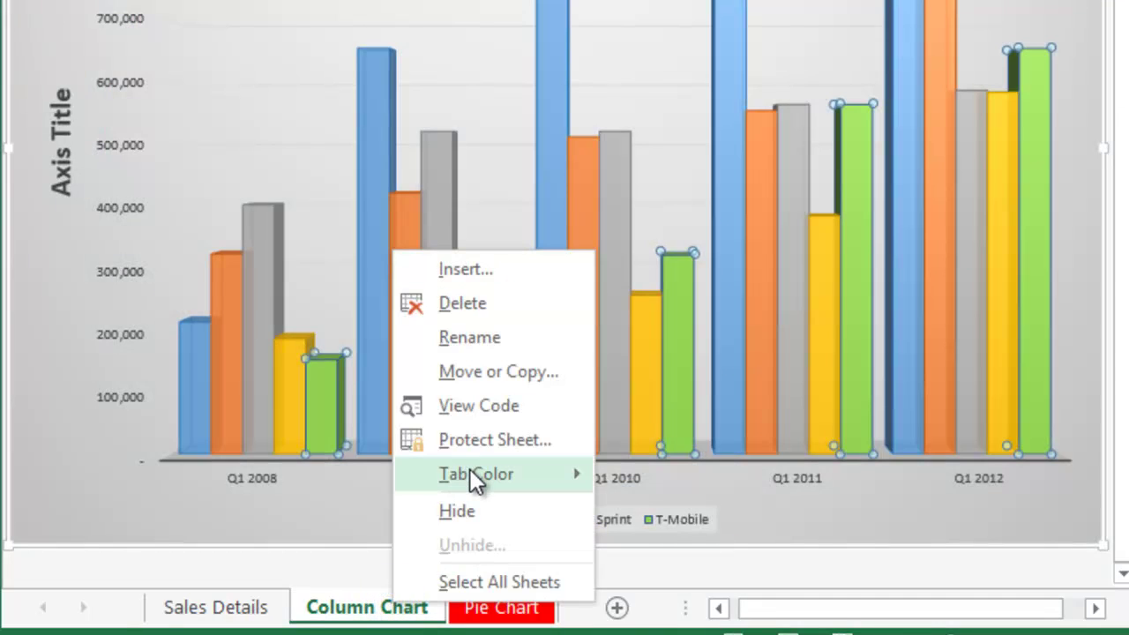
mouse_move(511, 473)
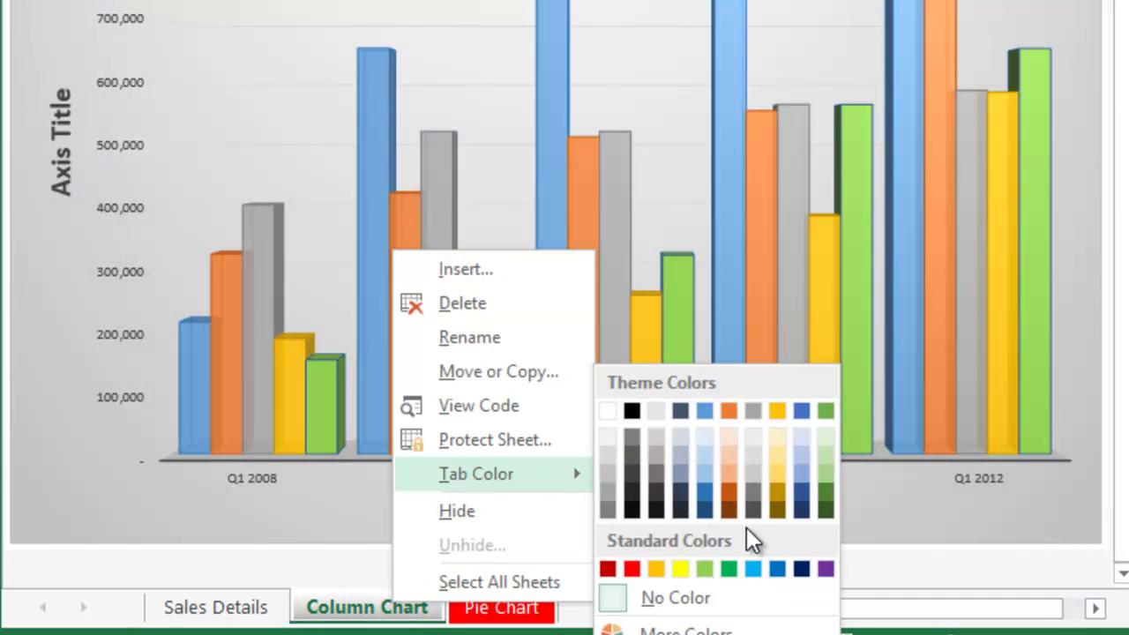
click(730, 570)
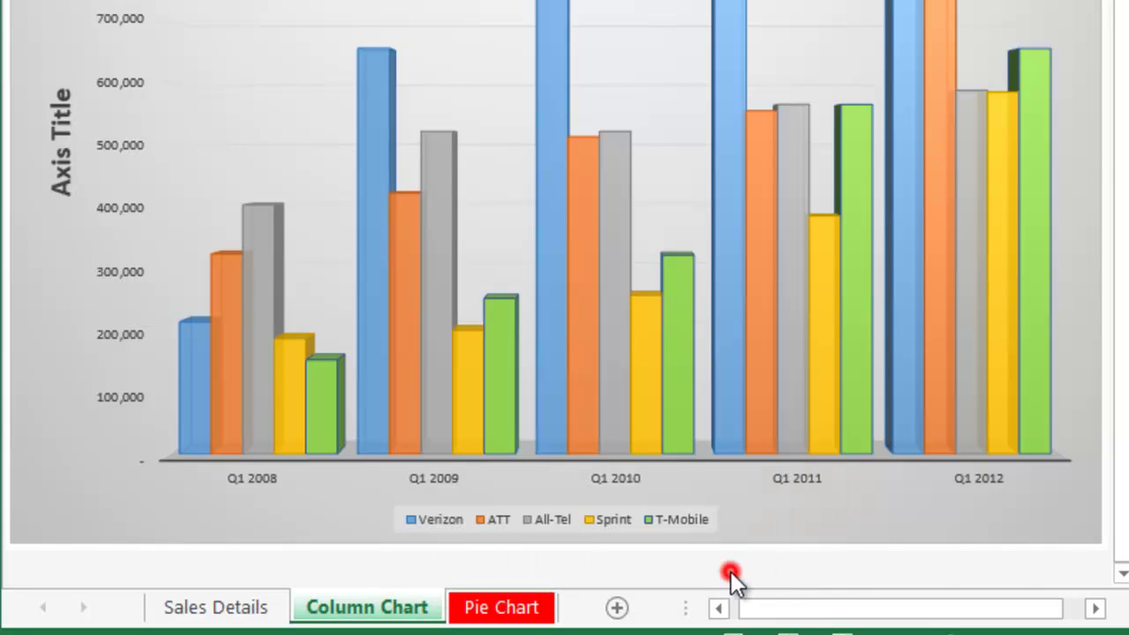
click(507, 612)
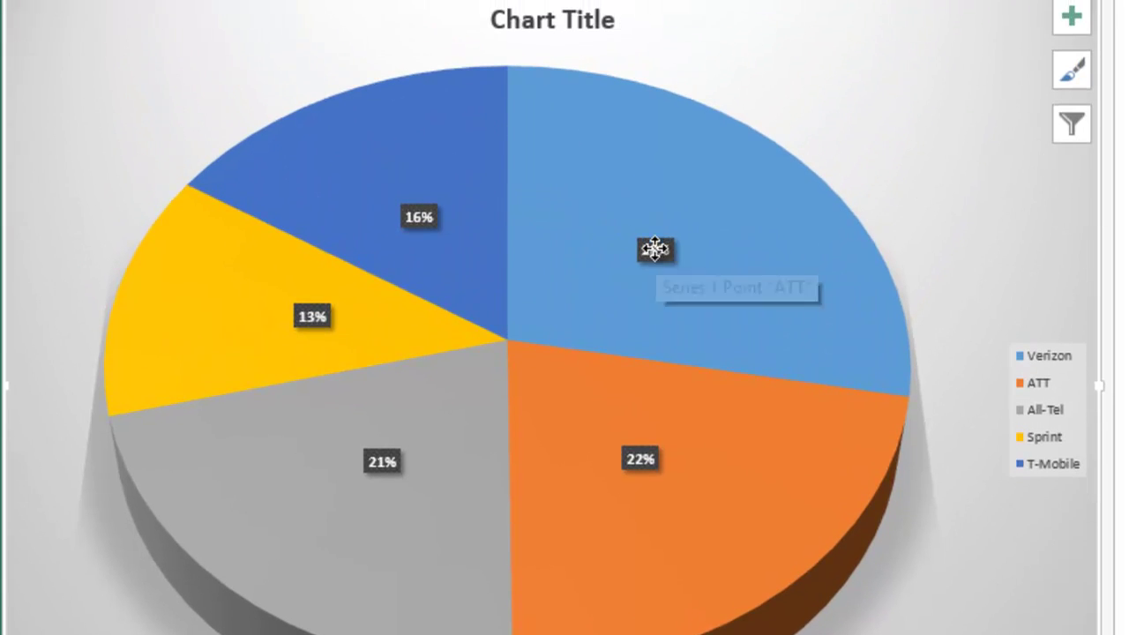
- Drag the 16%, 28%, 22%, 21% and 13% labels outside the pie so leader lines appear
click(652, 248)
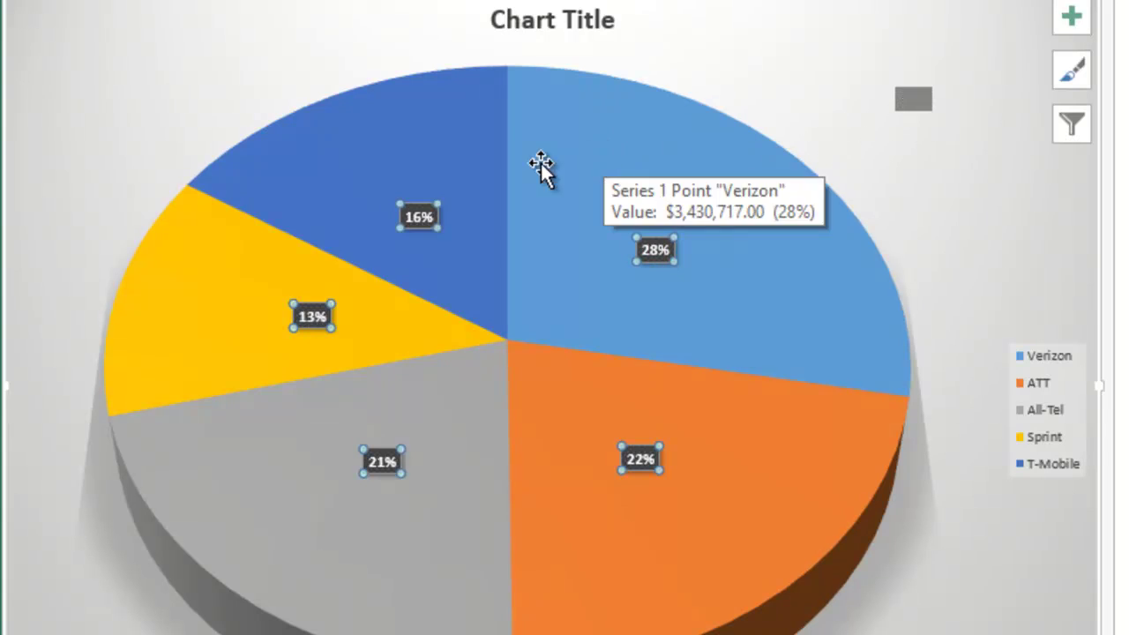
click(427, 216)
drag(240, 101, 194, 79)
drag(641, 262, 829, 88)
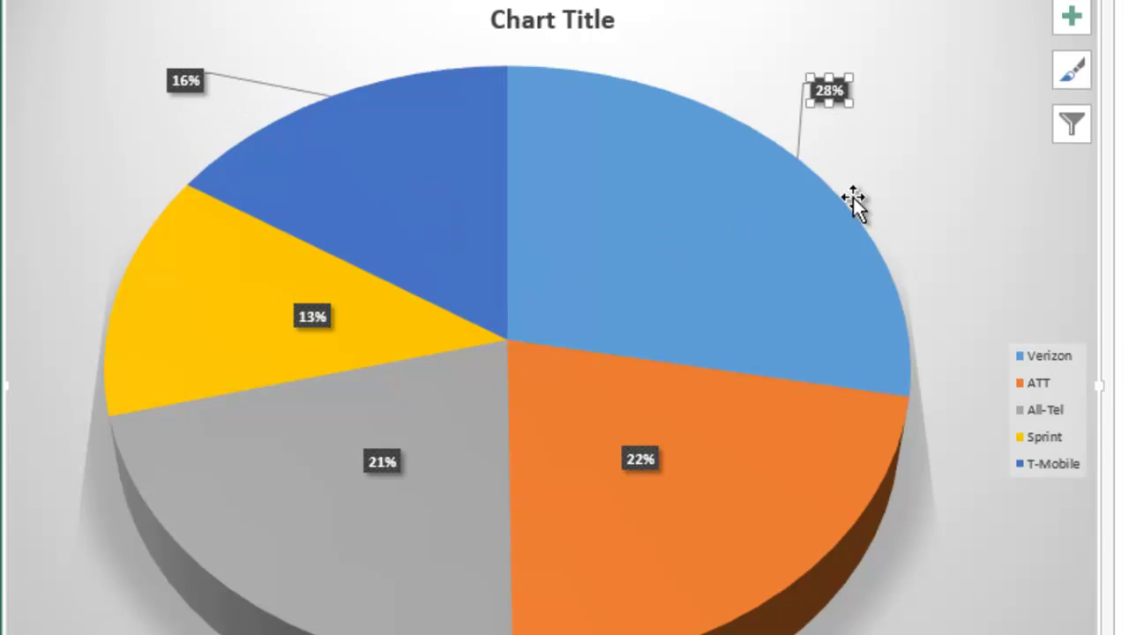
drag(641, 456, 917, 633)
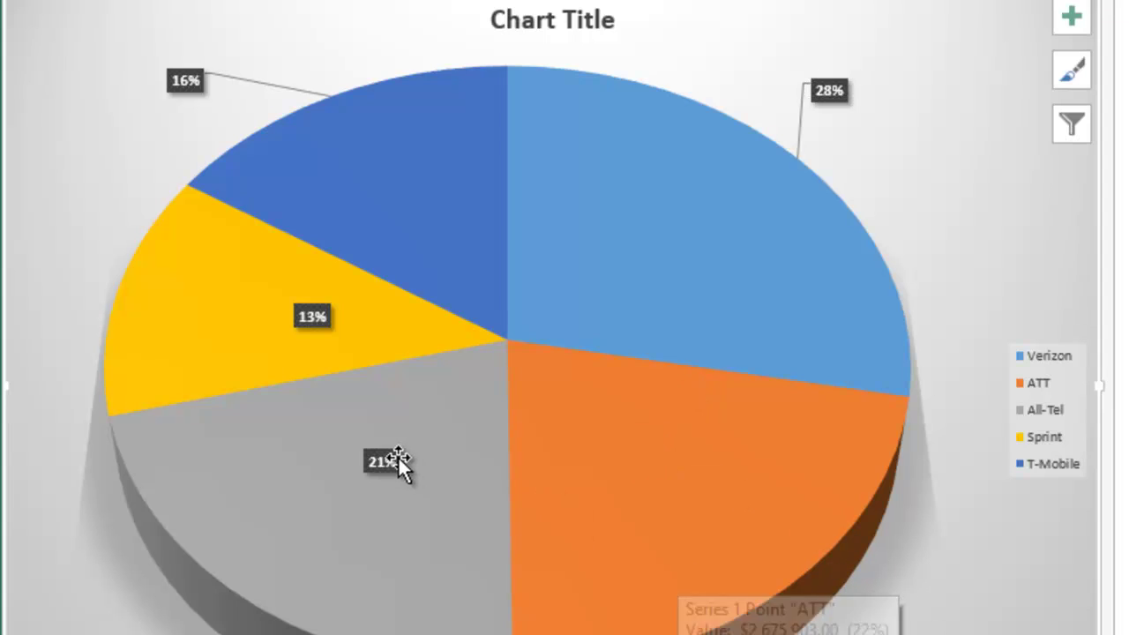
drag(392, 458, 46, 622)
drag(296, 306, 56, 156)
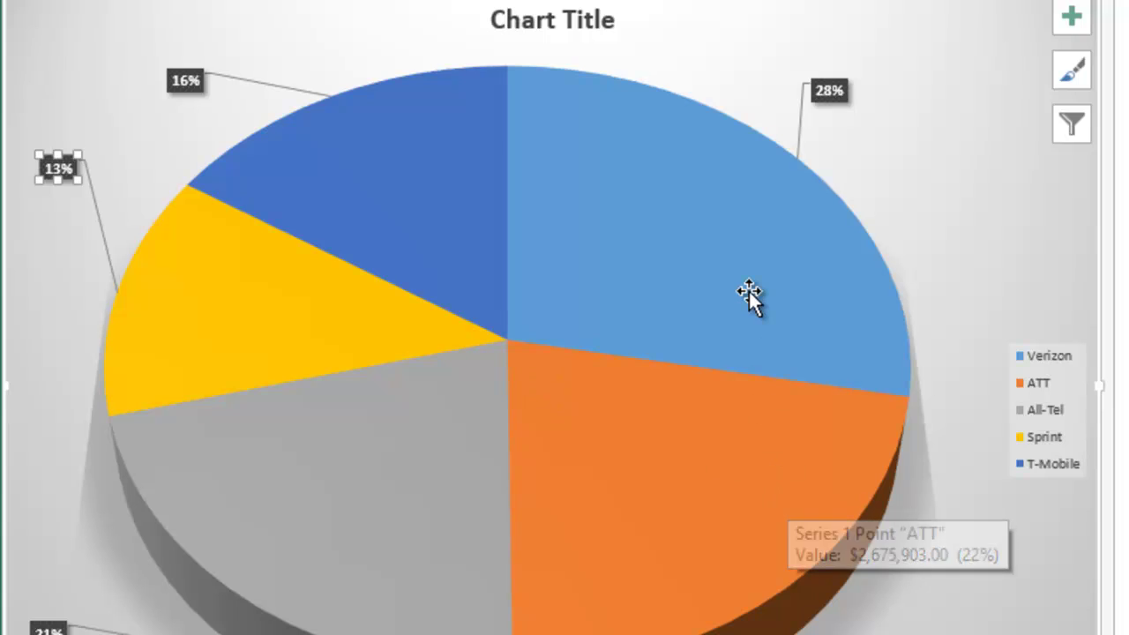
- Select the pie slices, the ATT slice and the plot area, then the whole pie series again
mouse_move(748, 297)
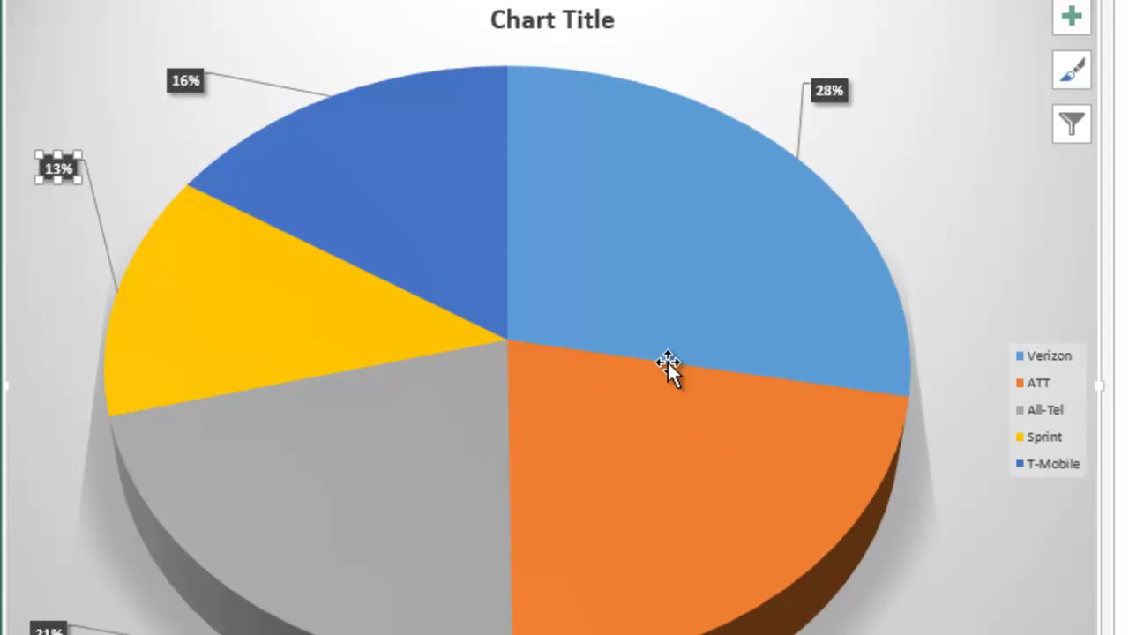
mouse_move(609, 267)
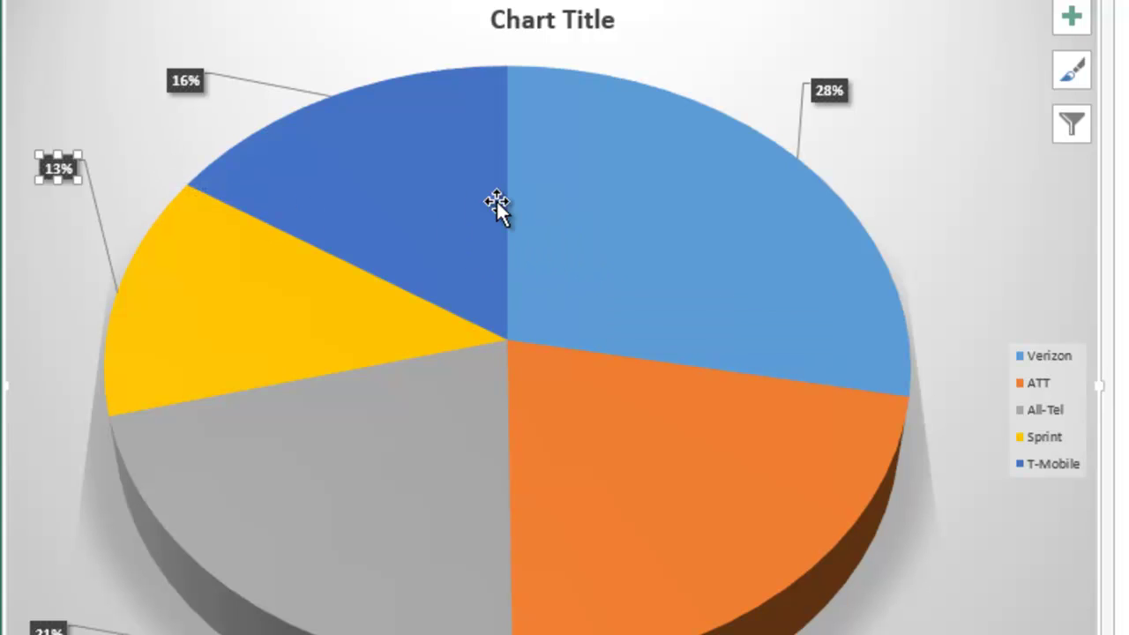
mouse_move(692, 216)
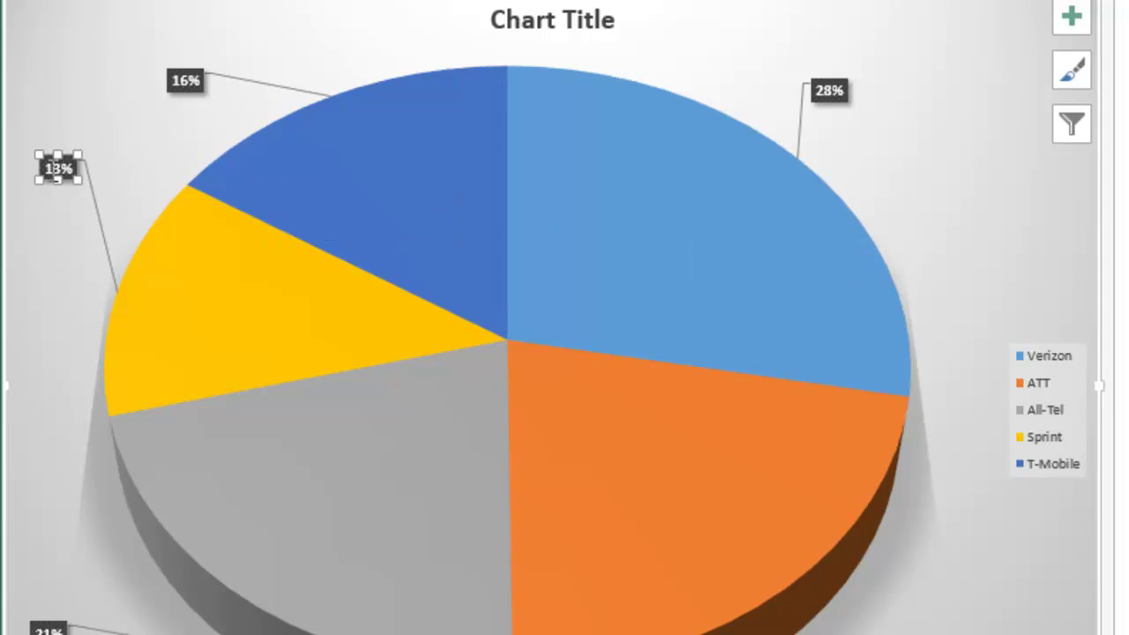
click(620, 434)
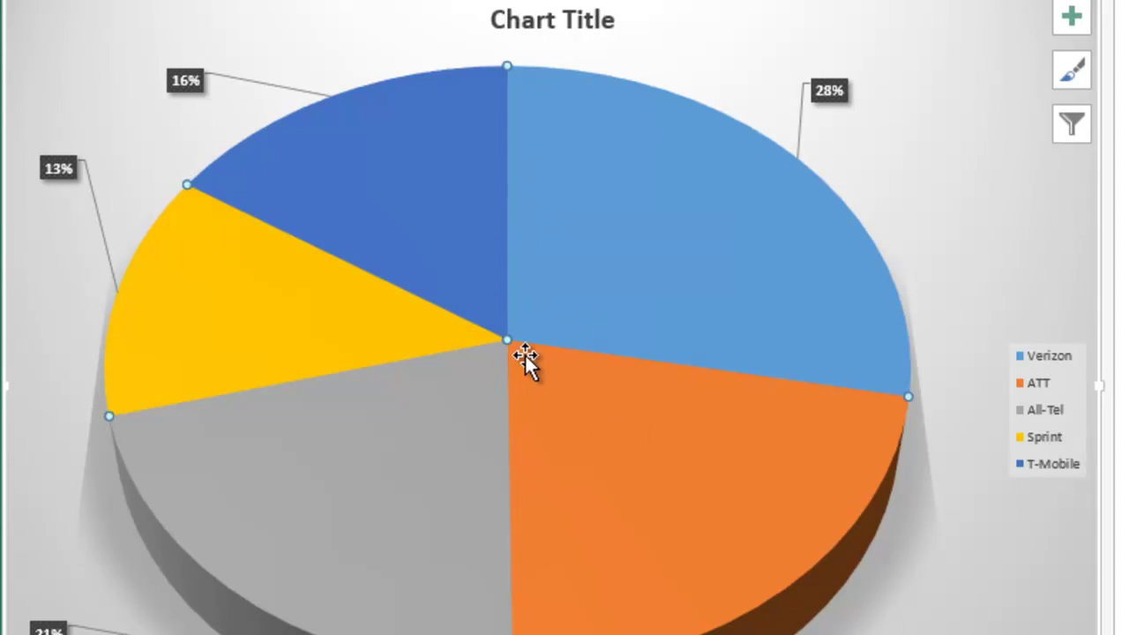
click(624, 440)
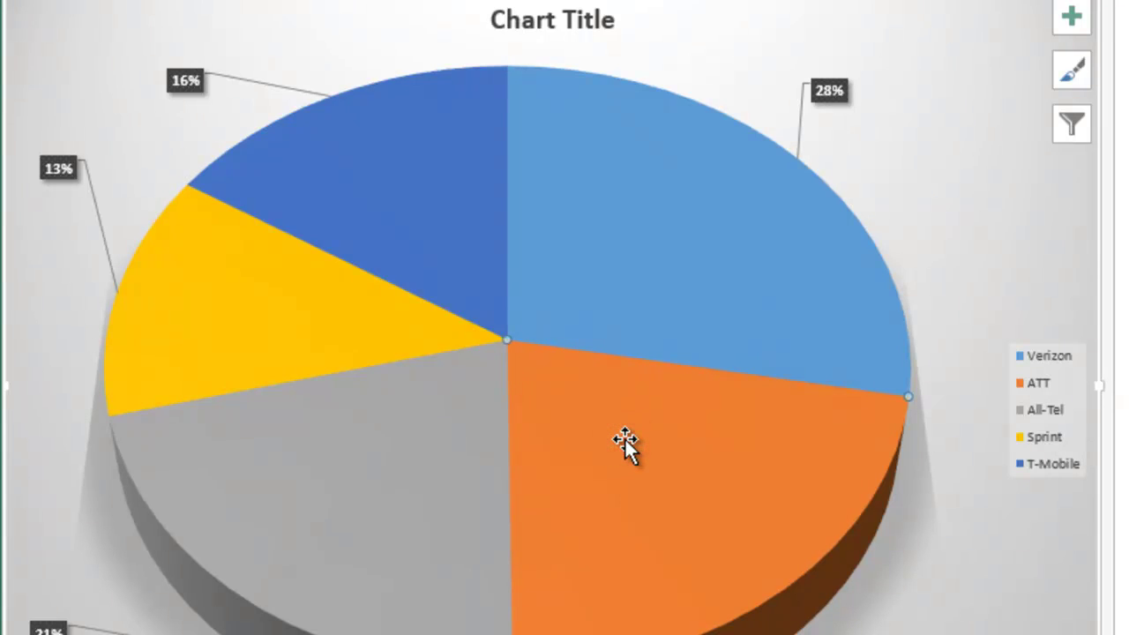
click(968, 225)
click(699, 269)
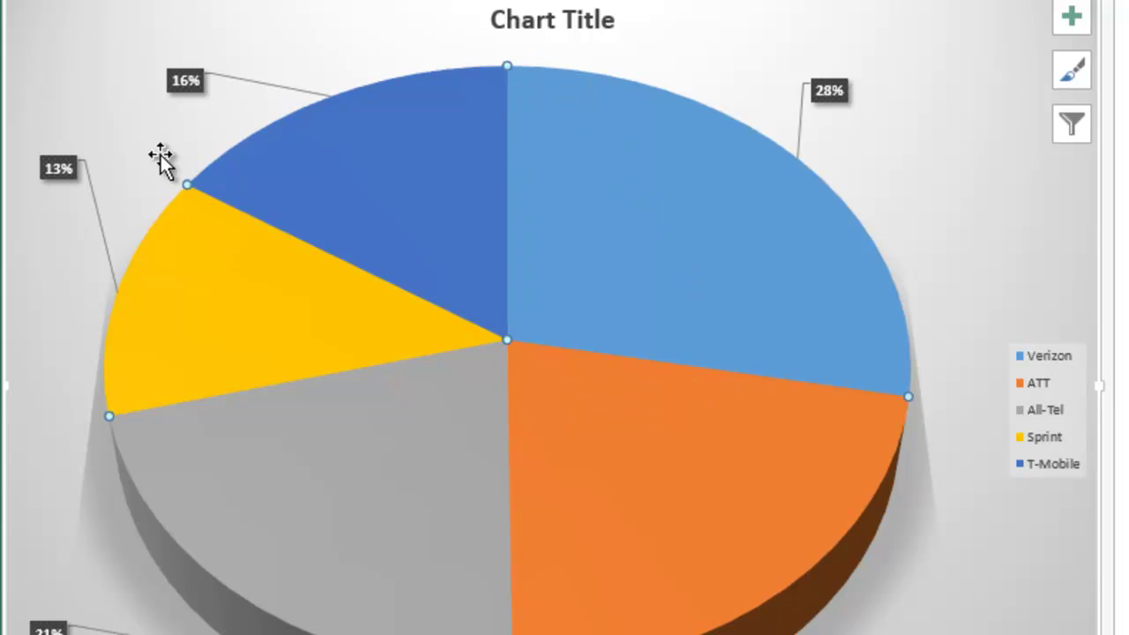
right_click(624, 253)
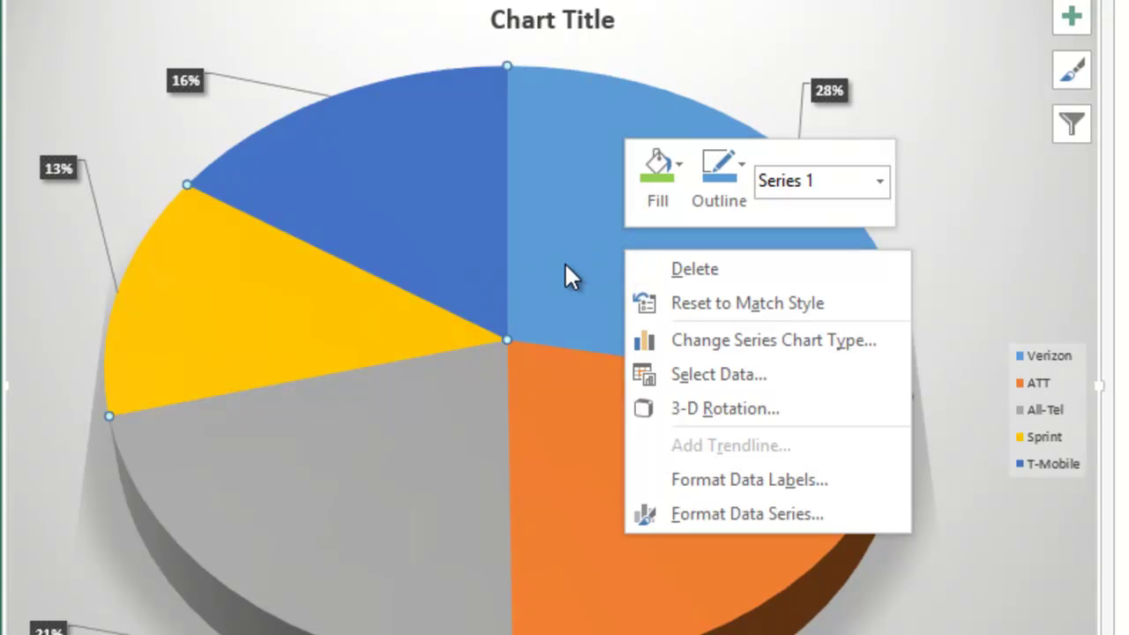
click(728, 481)
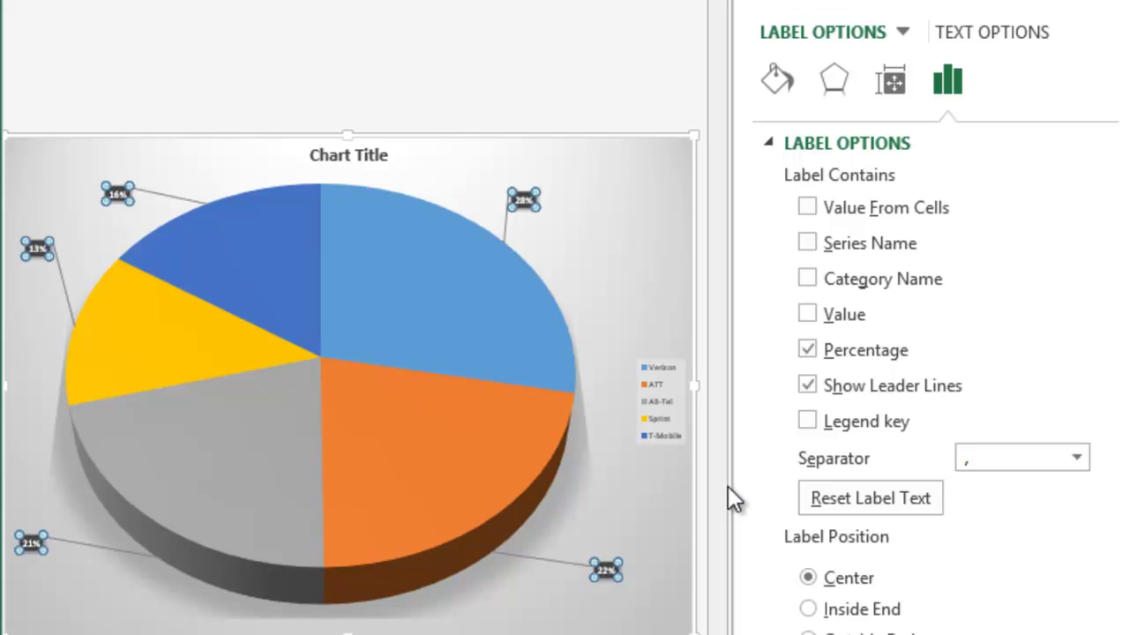
click(891, 91)
click(834, 77)
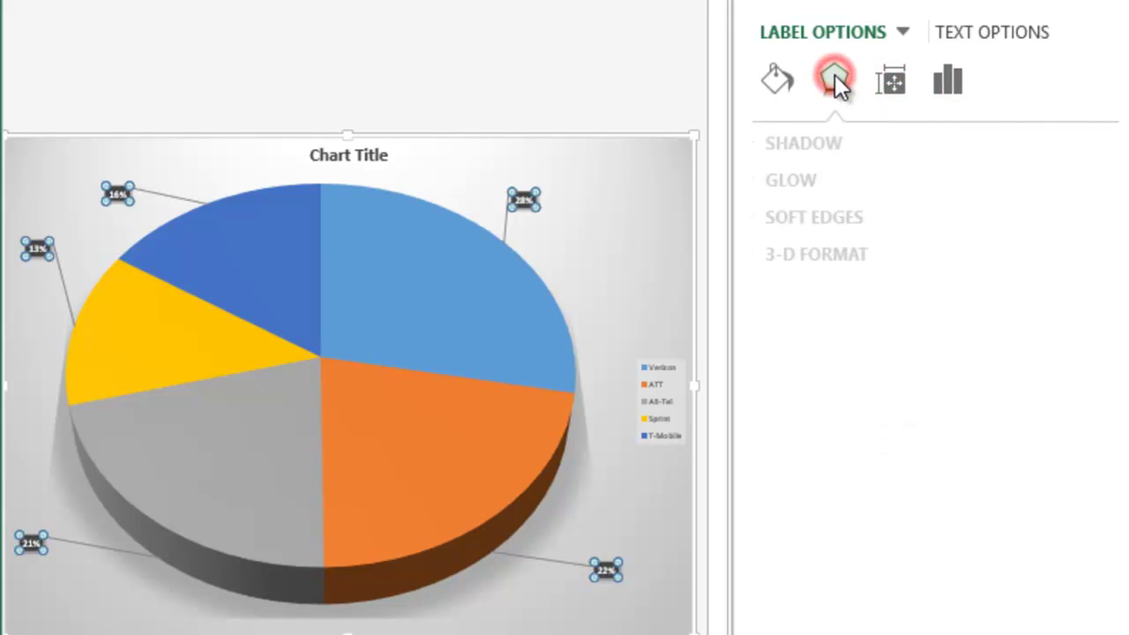
click(774, 80)
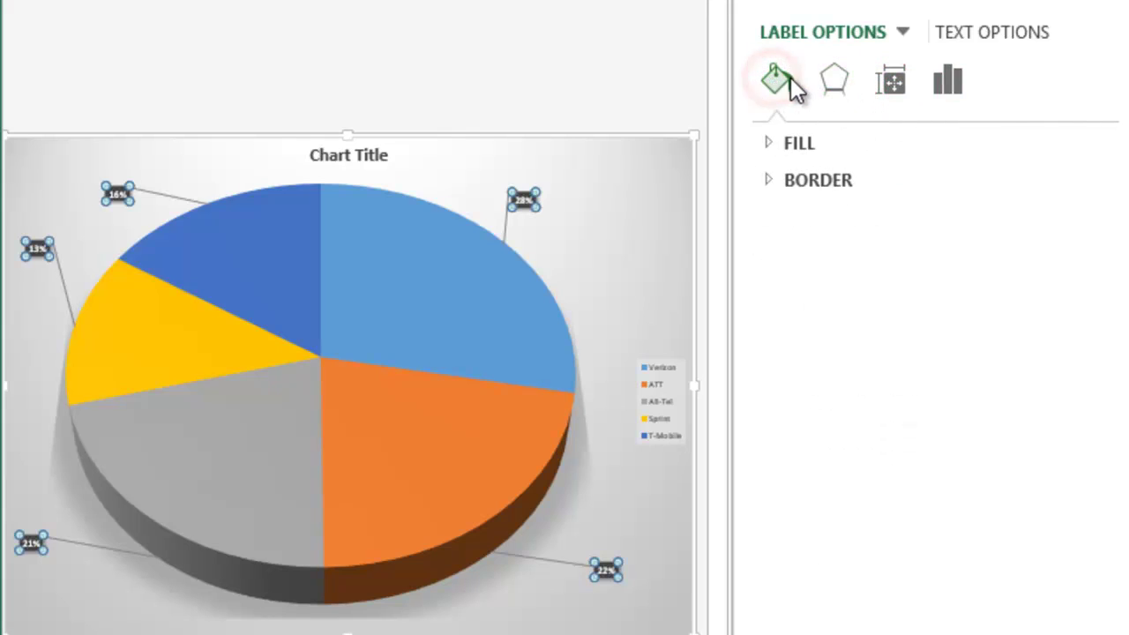
click(834, 79)
click(889, 145)
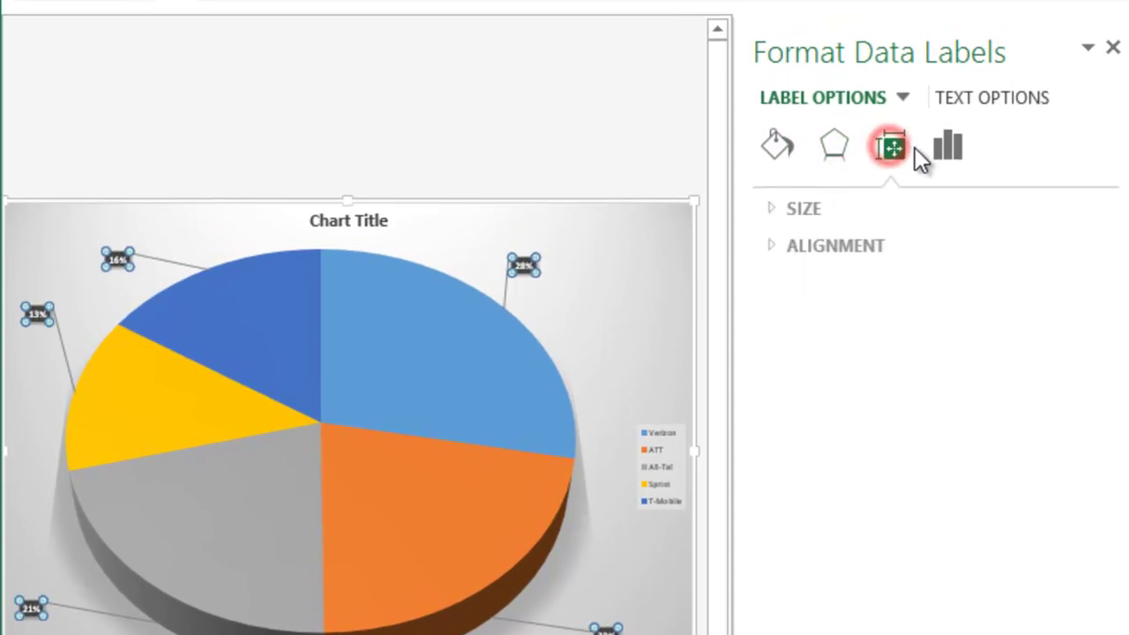
click(939, 150)
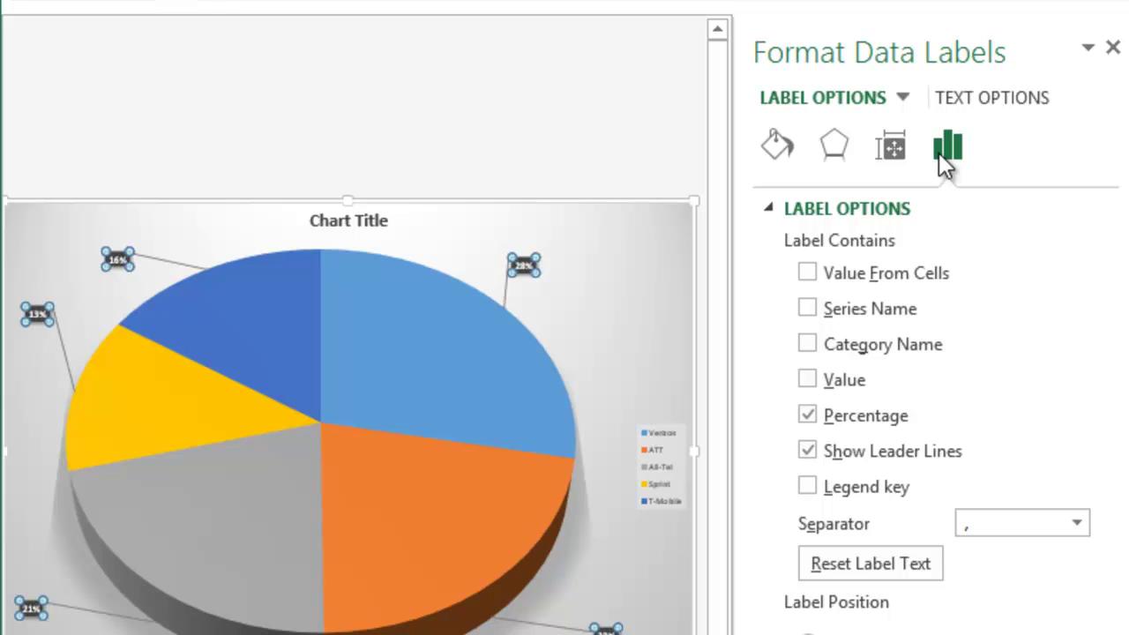
click(1113, 48)
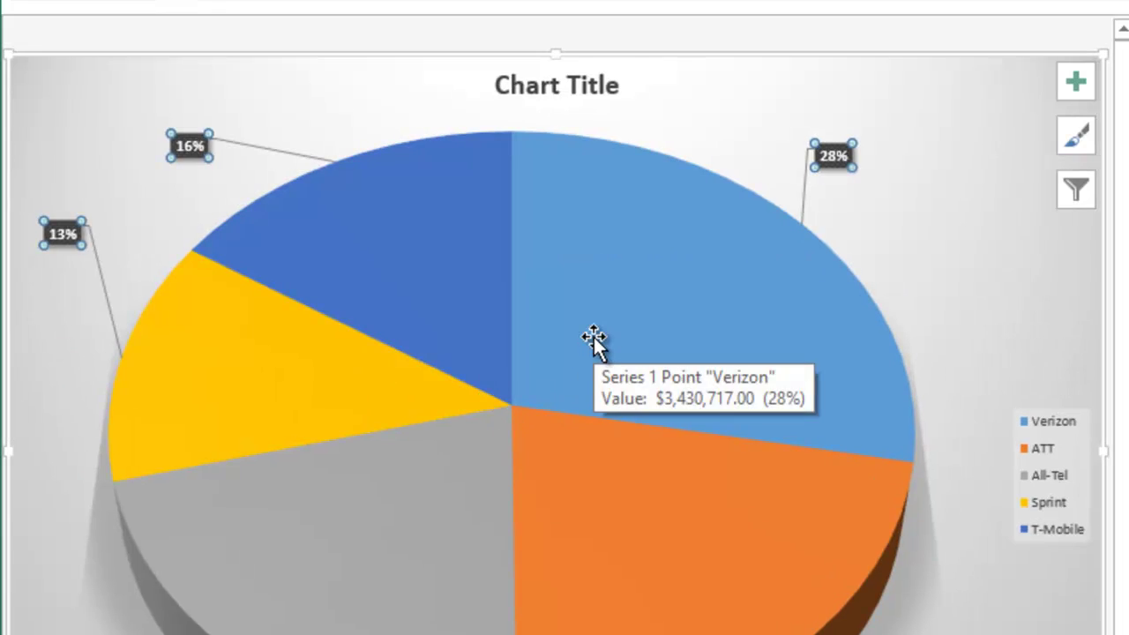
click(592, 340)
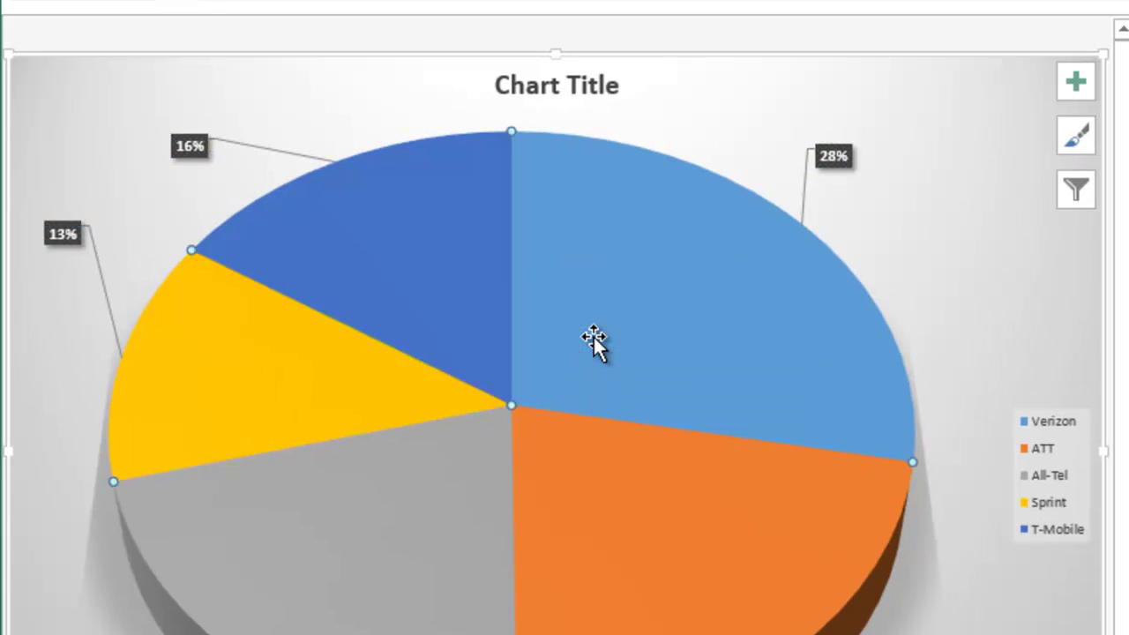
- Explode every slice of the 3-D pie chart by 20% using Pie Explosion in Format Data Series
right_click(593, 341)
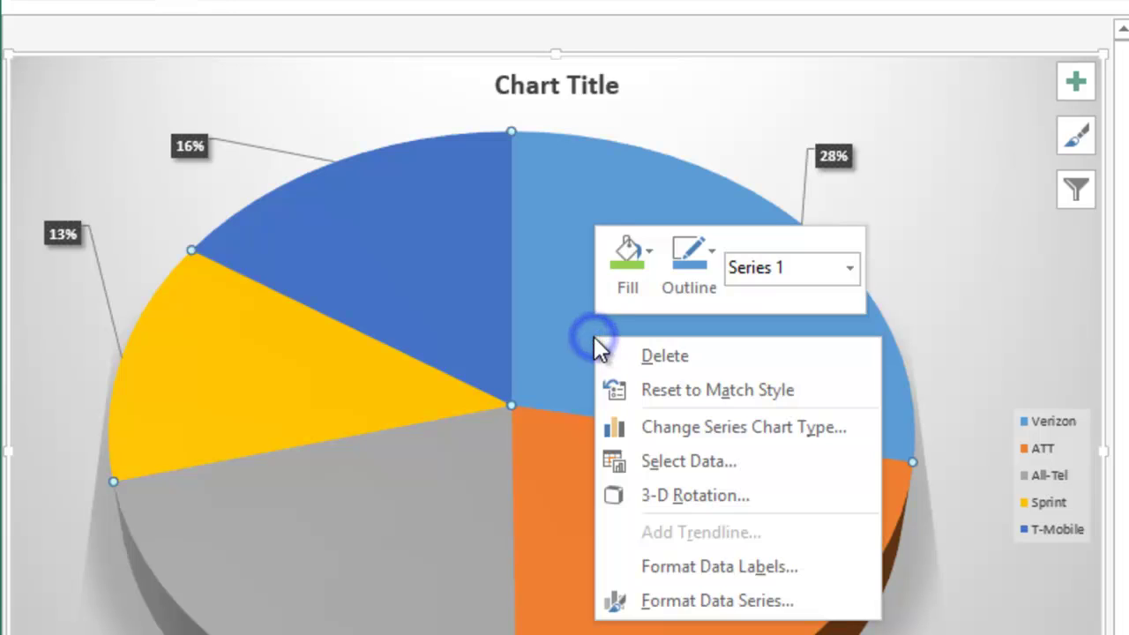
click(669, 597)
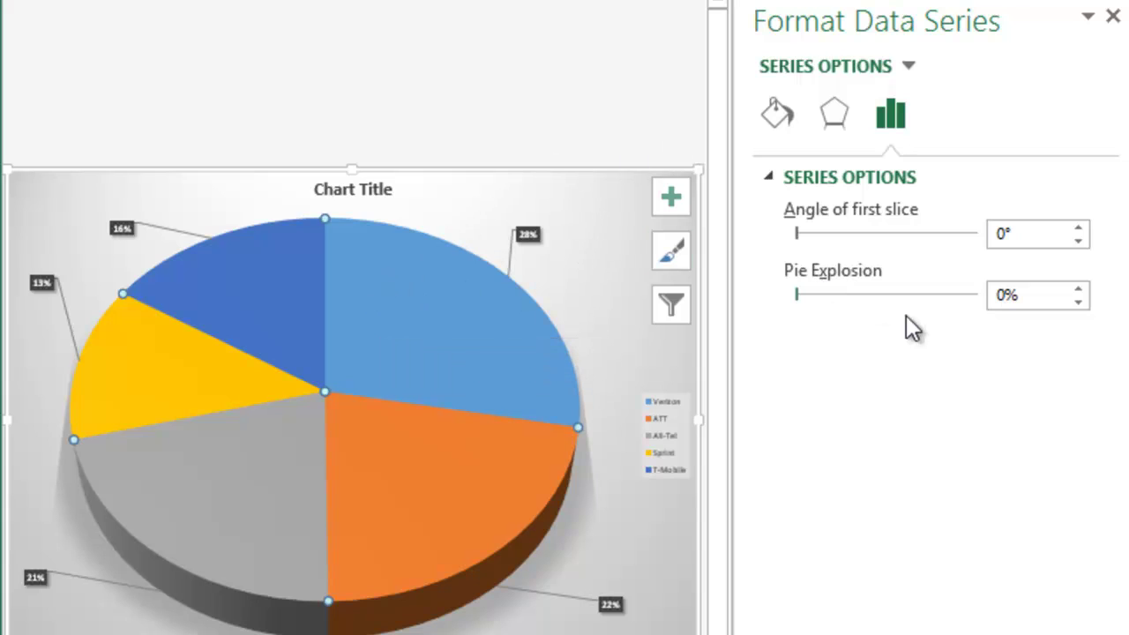
double_click(1009, 295)
text(20%)
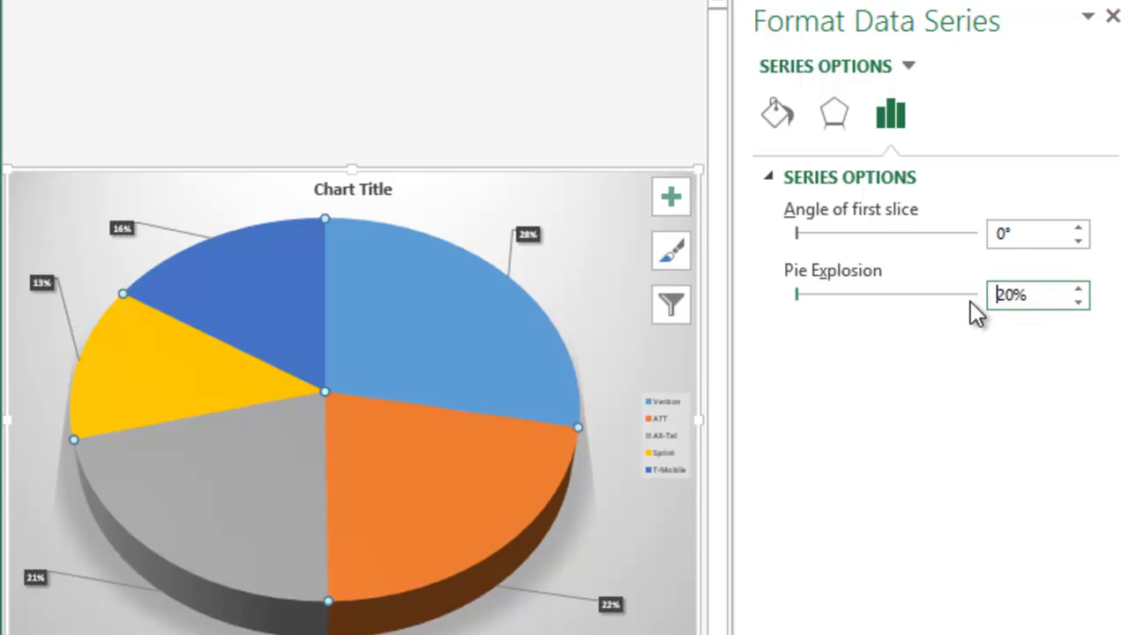
key(Return)
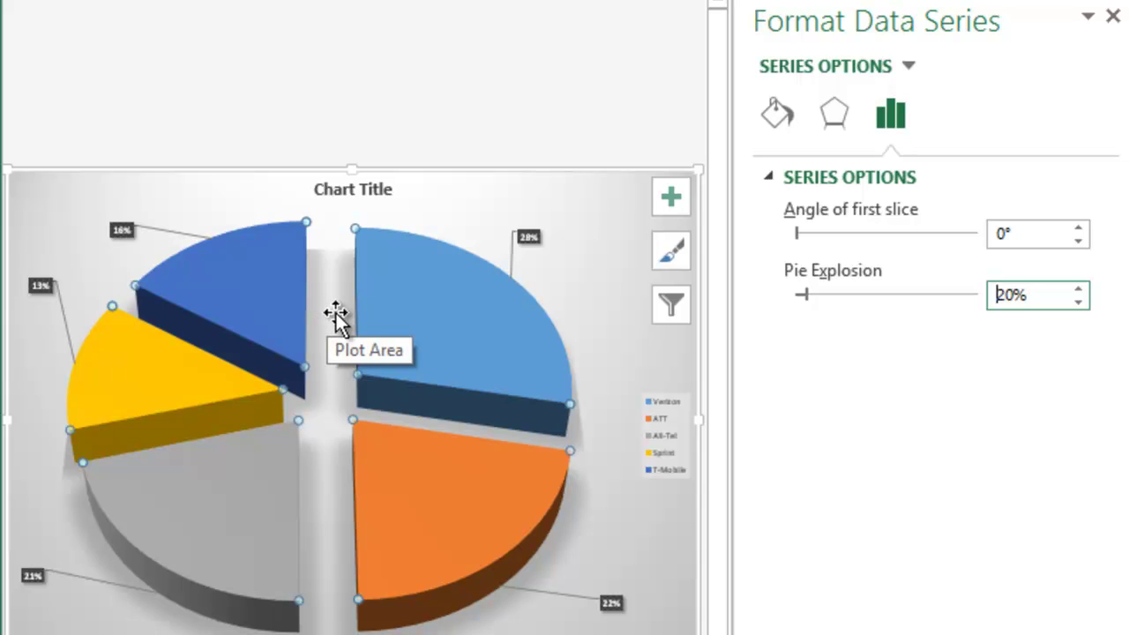
click(1115, 17)
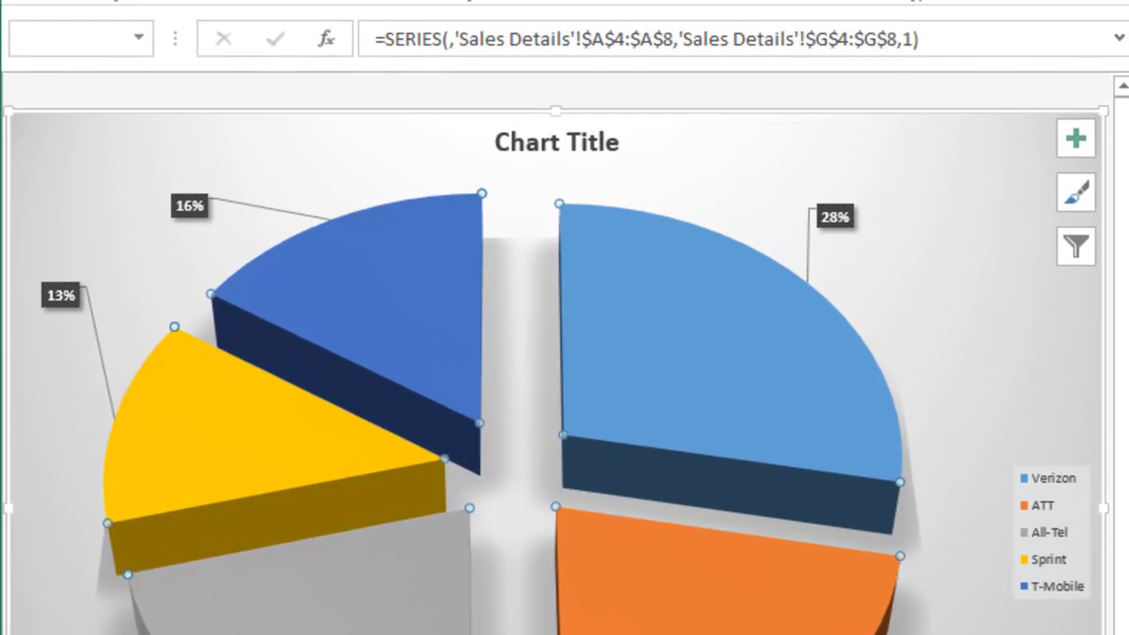
- Title the pie chart 'Overall Performance', save the ExcelLabFour workbook, and minimize Excel
click(573, 139)
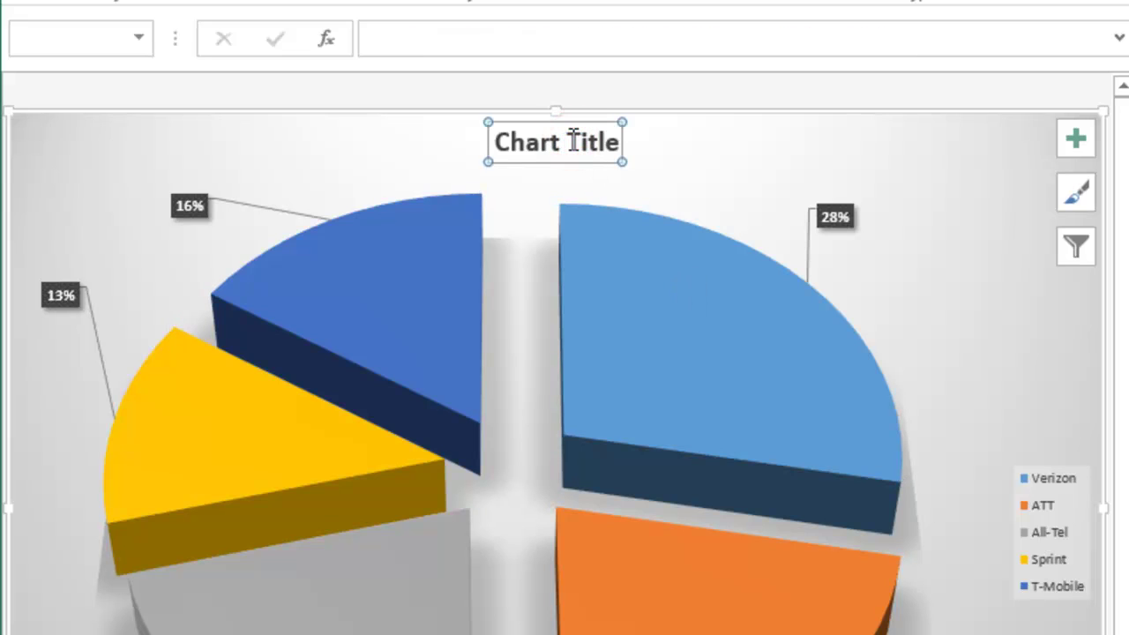
text(Over)
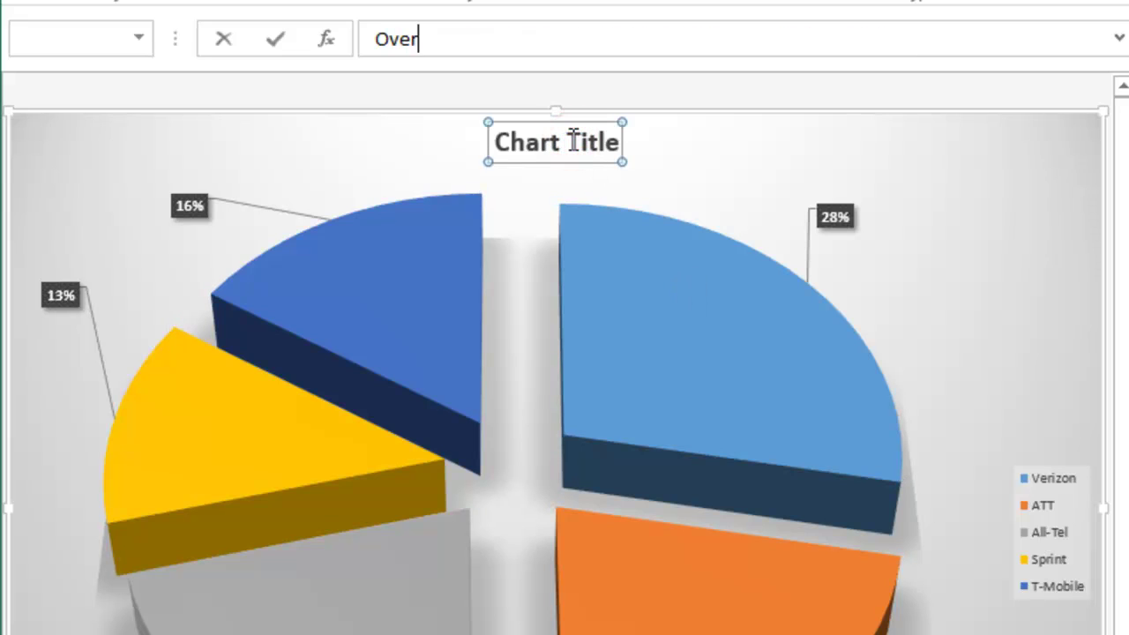
text(all Perf)
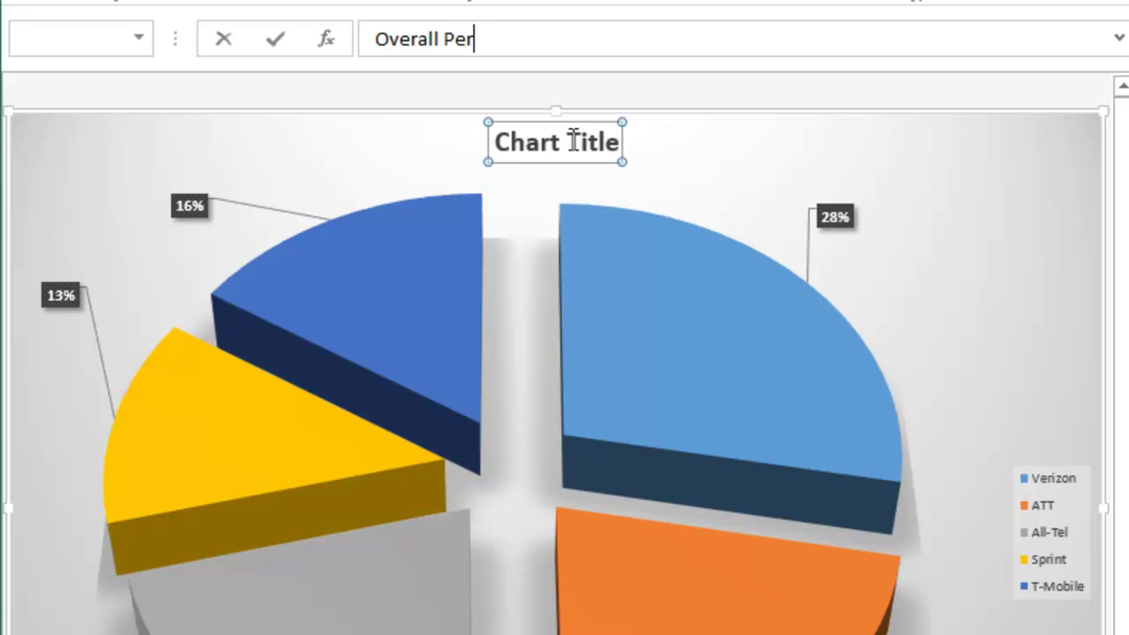
text(ormance)
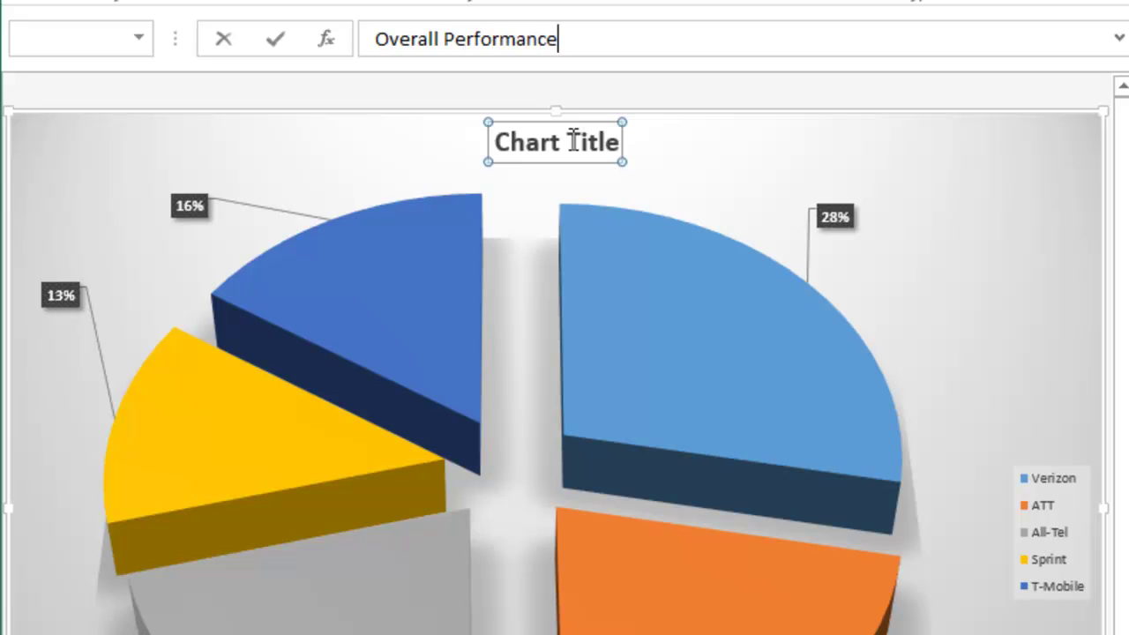
key(Return)
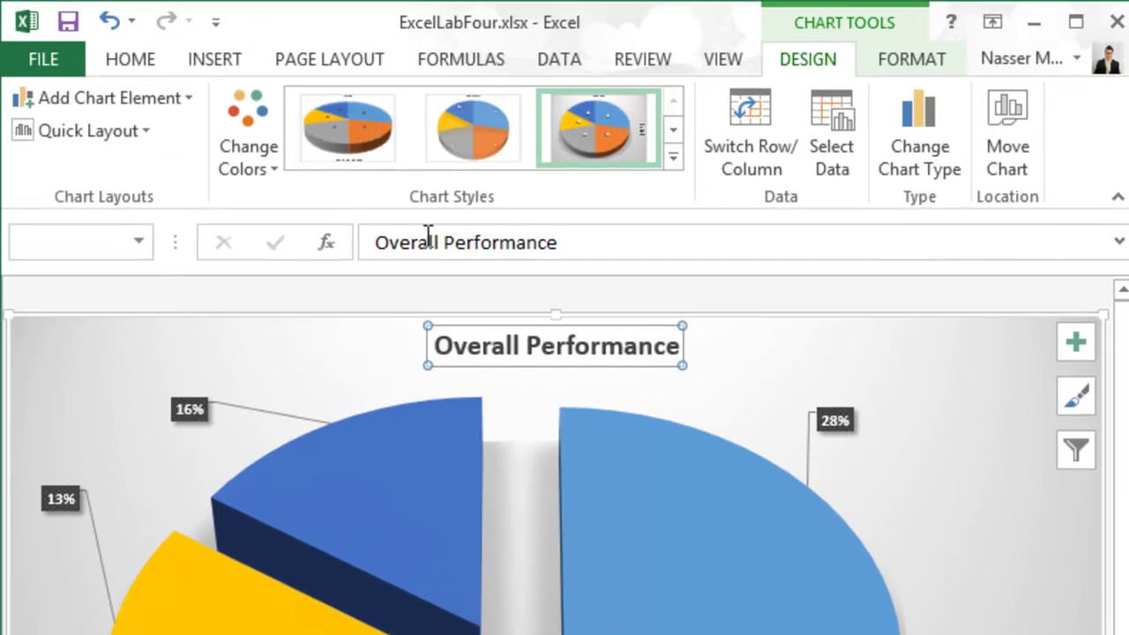
click(69, 26)
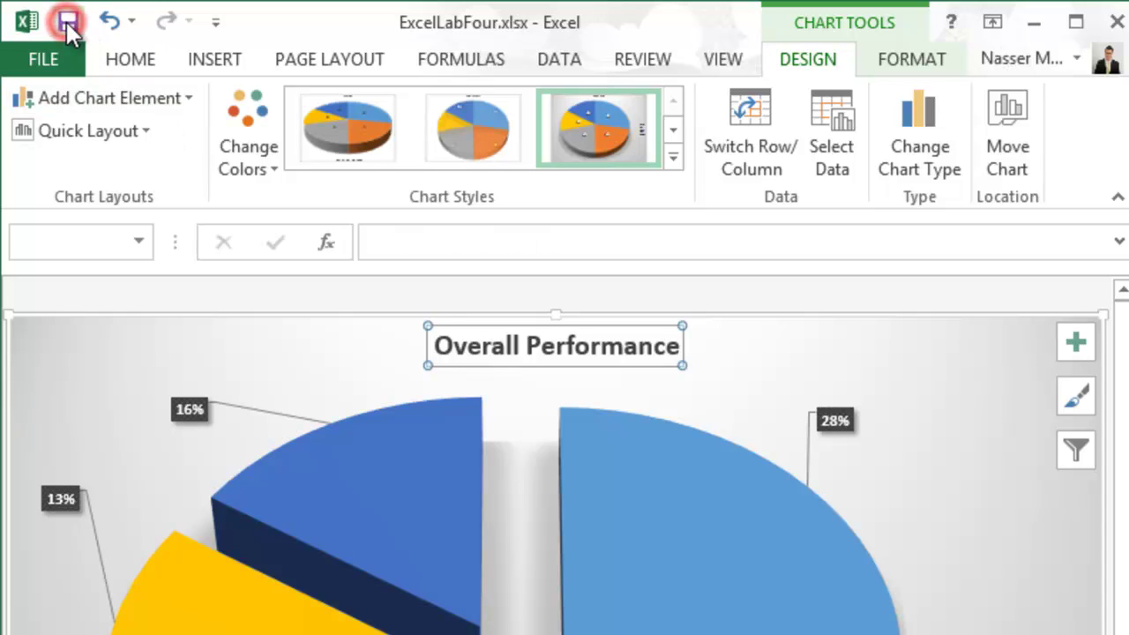
click(1041, 22)
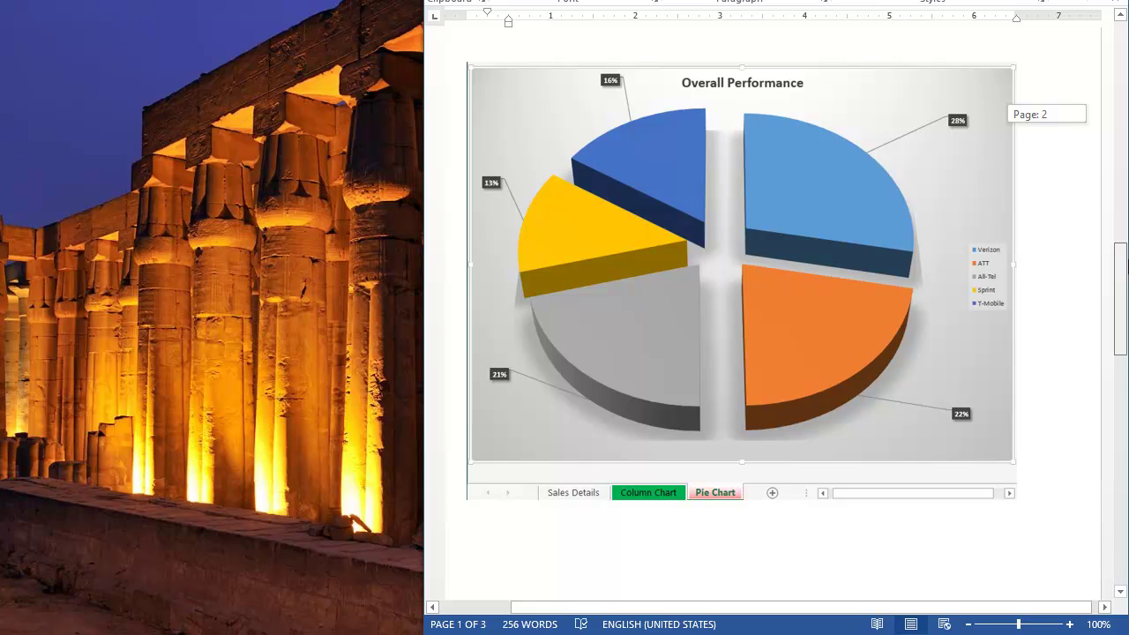
- Scroll the Word instructions past the reference pie chart to the sample column chart on page 2
drag(1122, 256, 1126, 448)
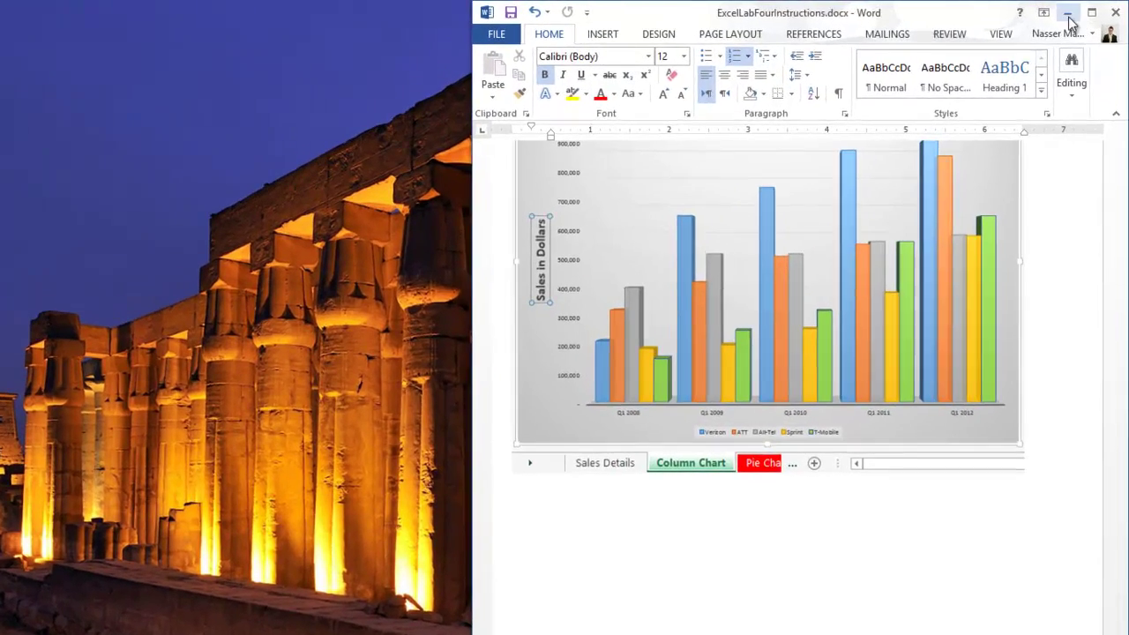
- Minimize the Word instructions window to leave only the desktop showing
click(1067, 14)
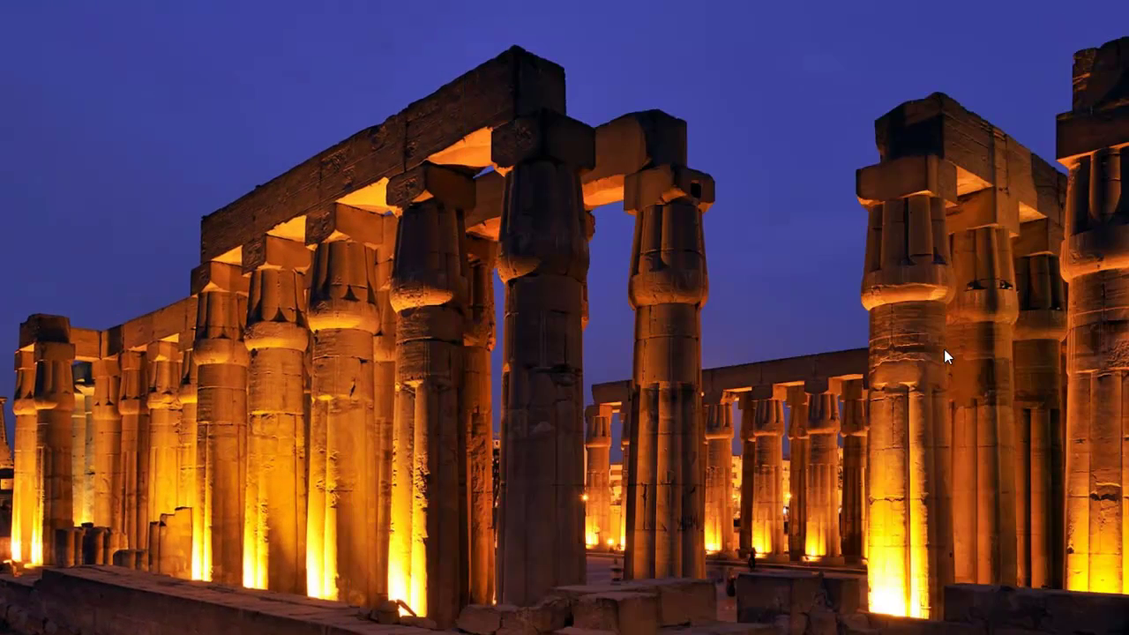